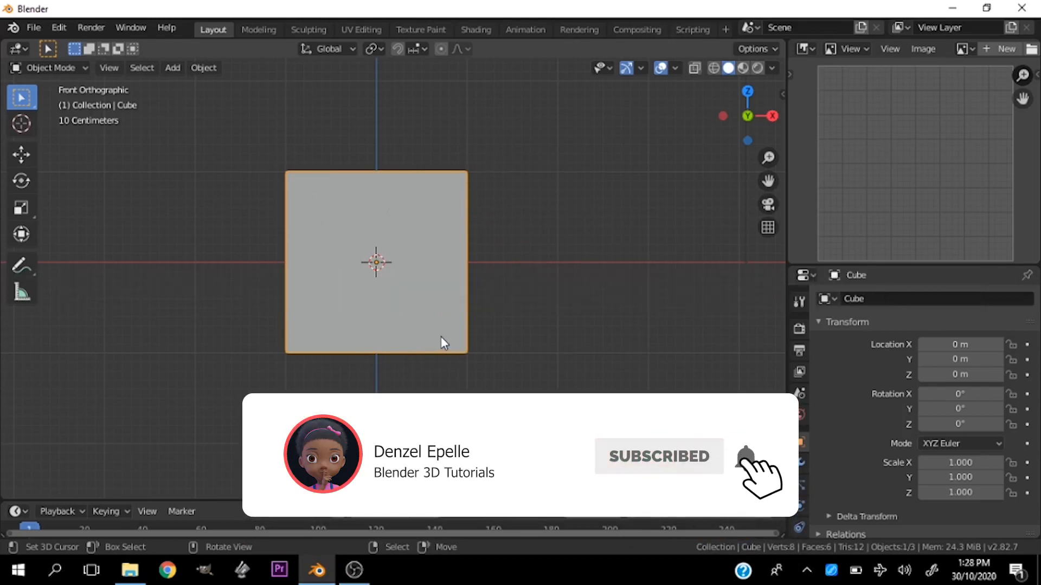
# Search the add-on preferences for "arch" and check whether the Archimesh add-on is enabled
pyautogui.scroll(-2, 396, 309)
pyautogui.keyDown('shift'); pyautogui.moveTo(365, 287); pyautogui.dragTo(386, 321, button='middle'); pyautogui.keyUp('shift')
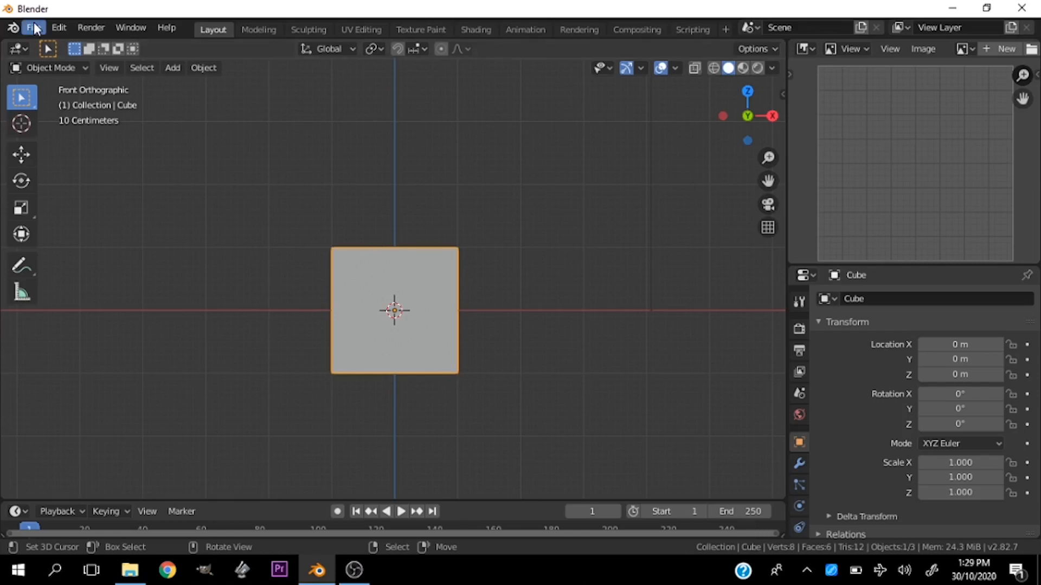
pyautogui.click(59, 28)
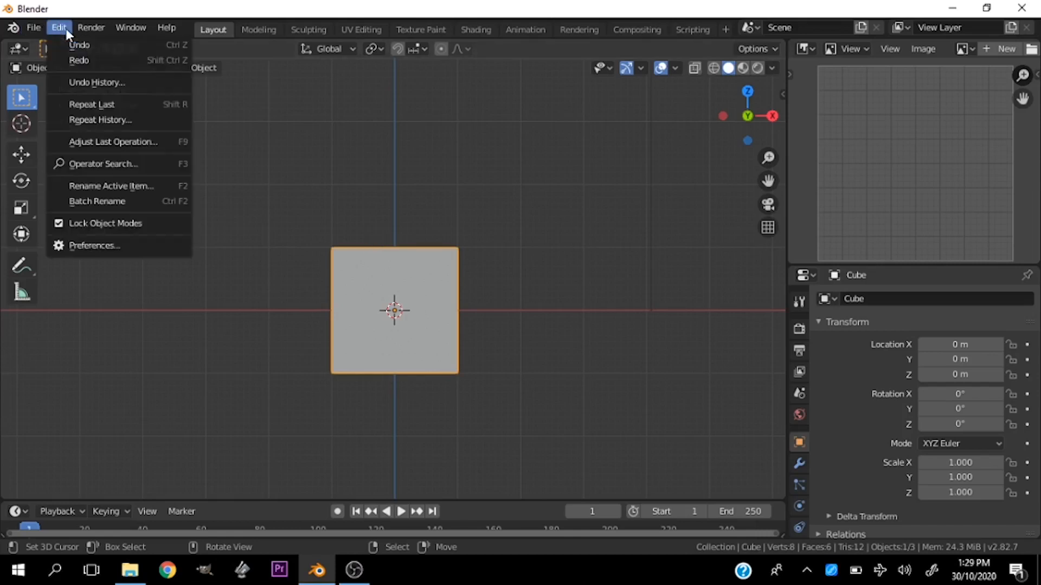
pyautogui.click(110, 243)
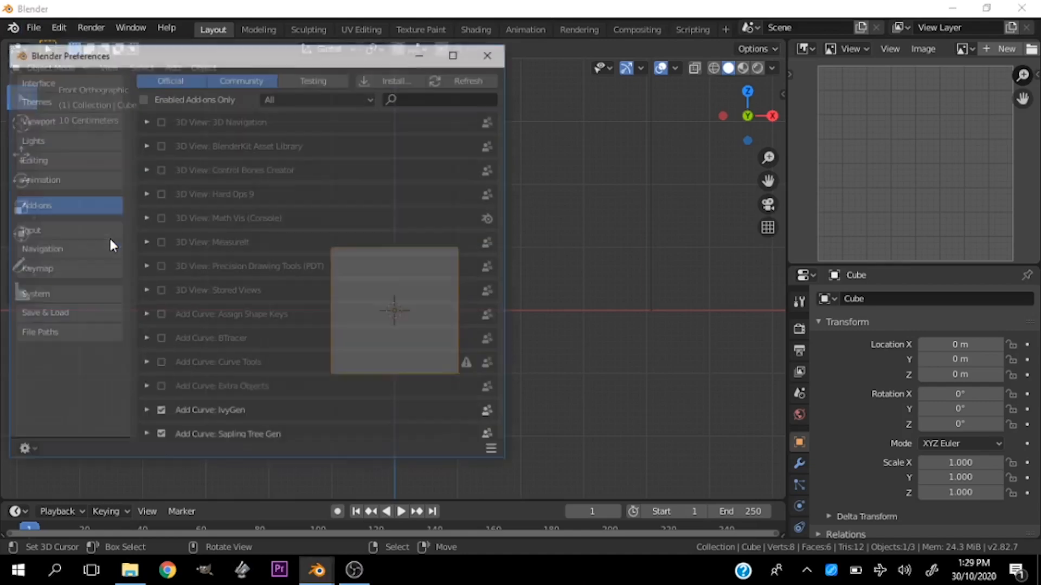
pyautogui.click(439, 96)
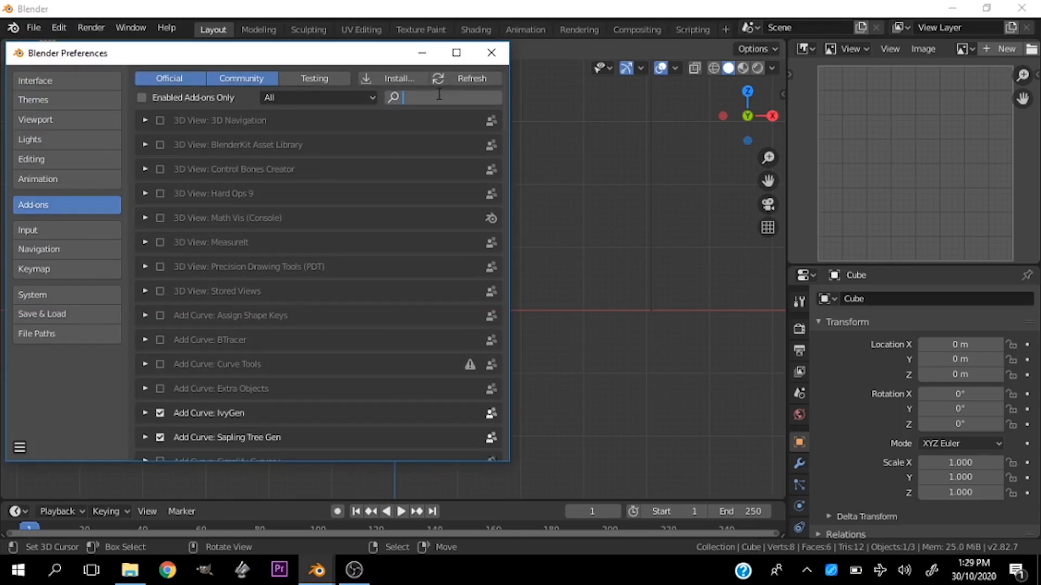
pyautogui.write('arch')
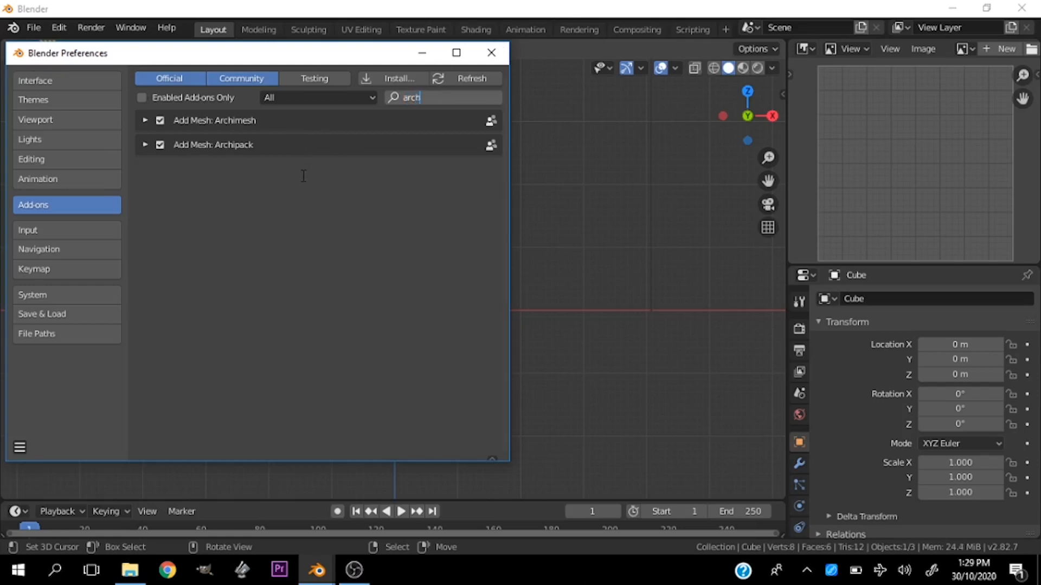
pyautogui.click(161, 125)
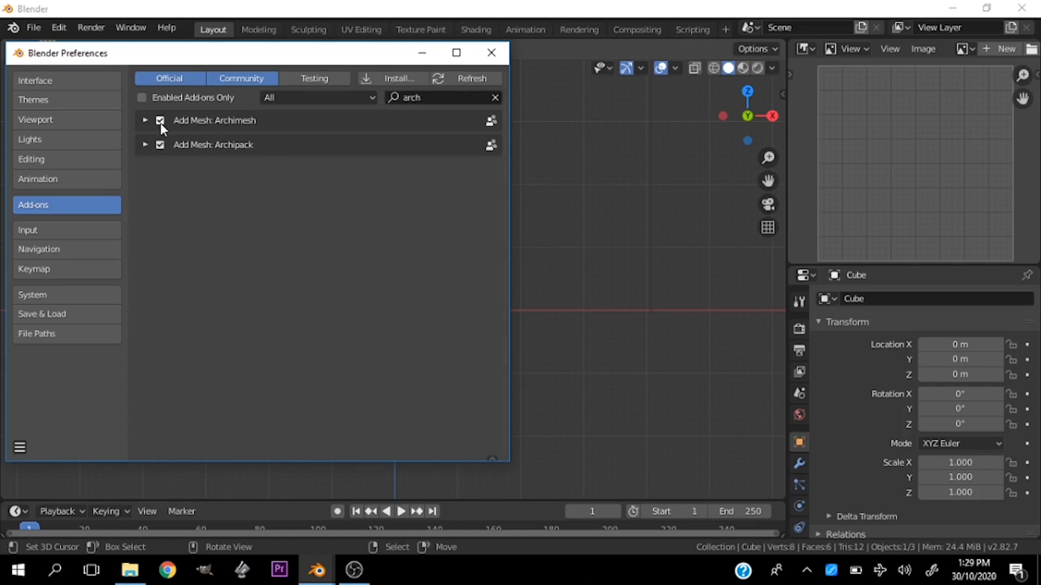
pyautogui.click(491, 53)
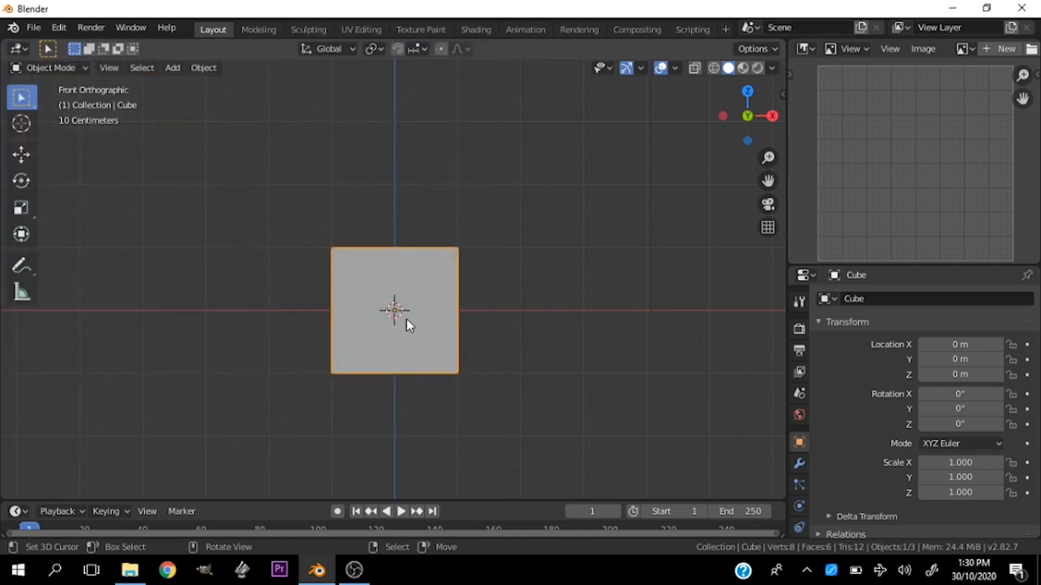
# Delete the default cube and browse the mesh types available to add, including Archimesh
pyautogui.press('x')
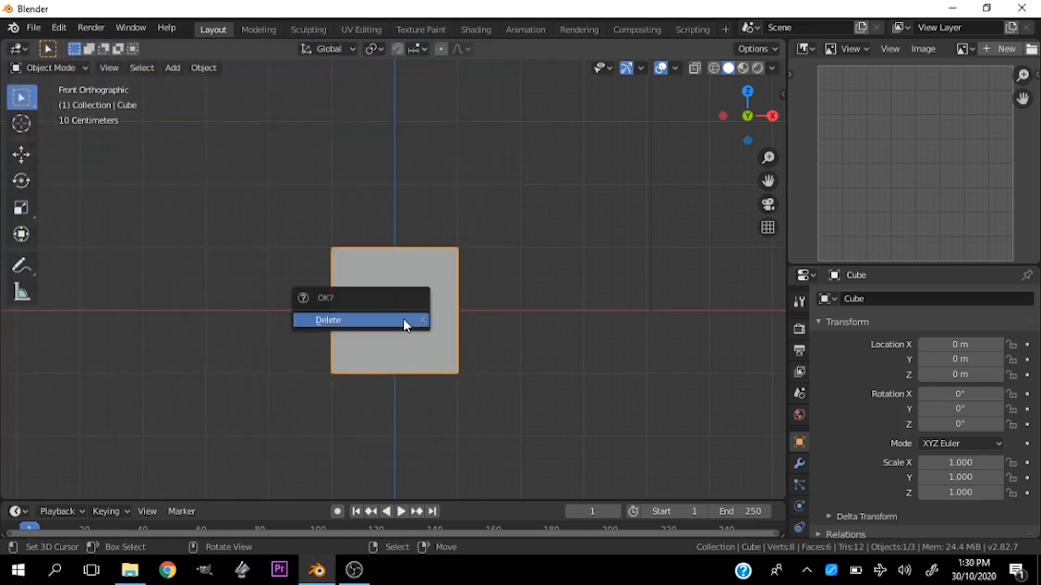
pyautogui.click(402, 323)
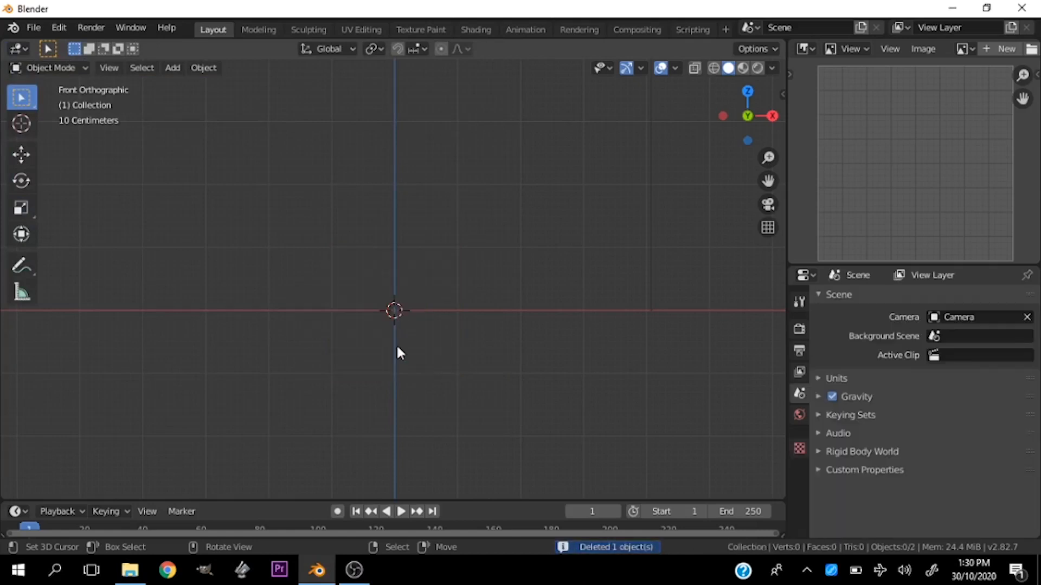
pyautogui.hotkey('shift', 'a')
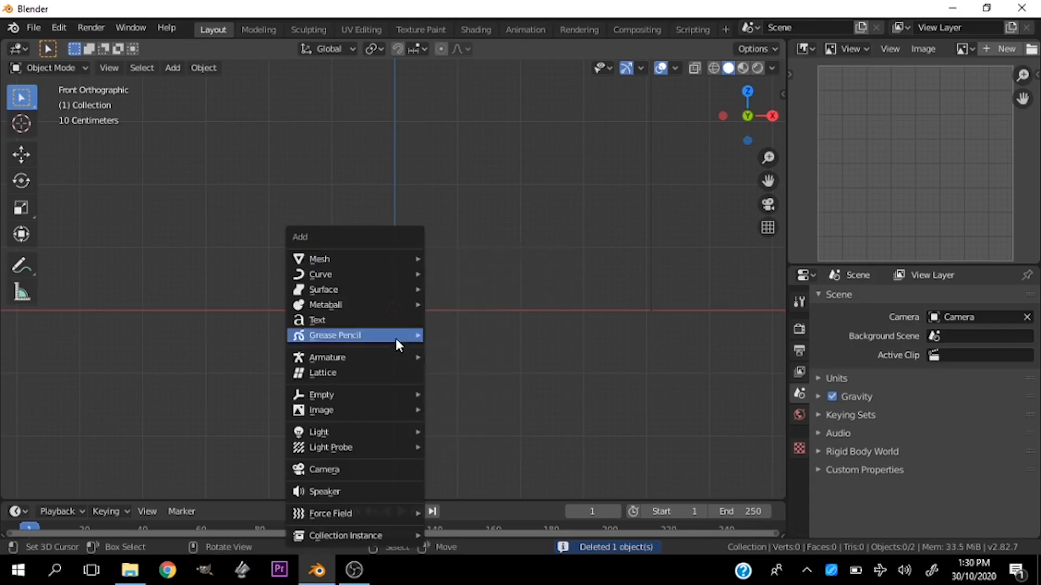
pyautogui.moveTo(374, 258)
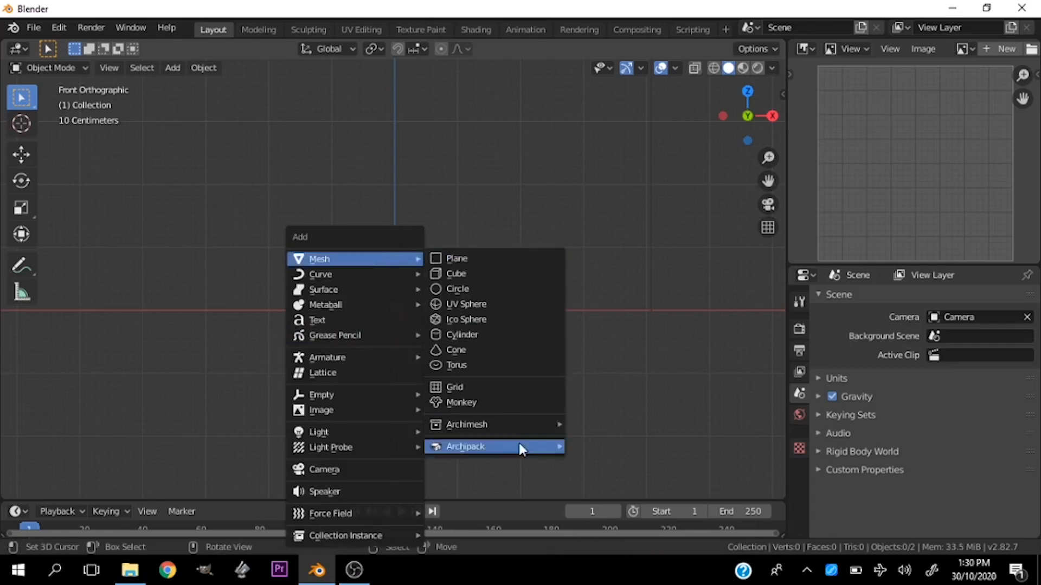
pyautogui.moveTo(503, 426)
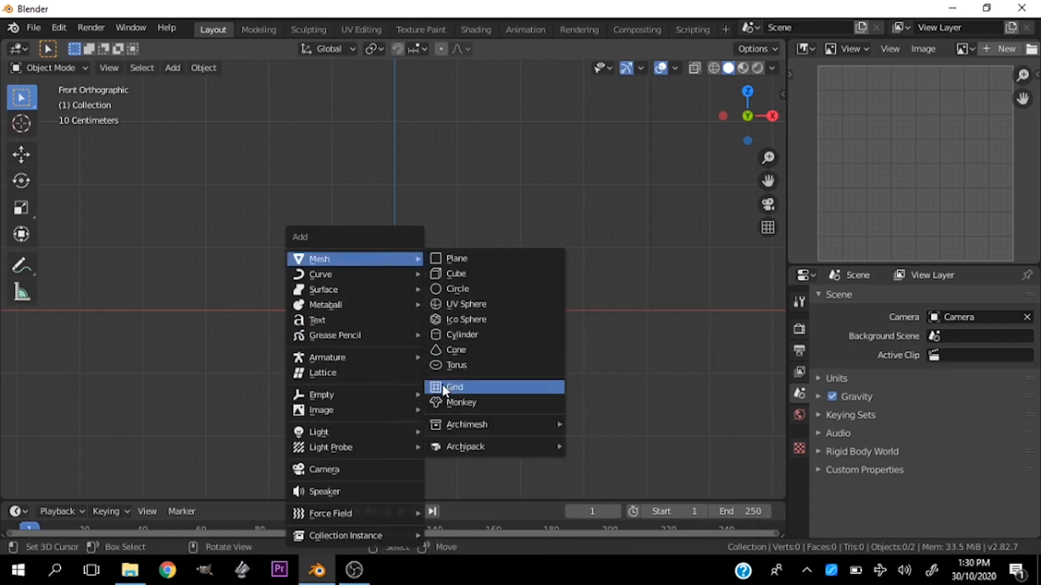
pyautogui.moveTo(457, 425)
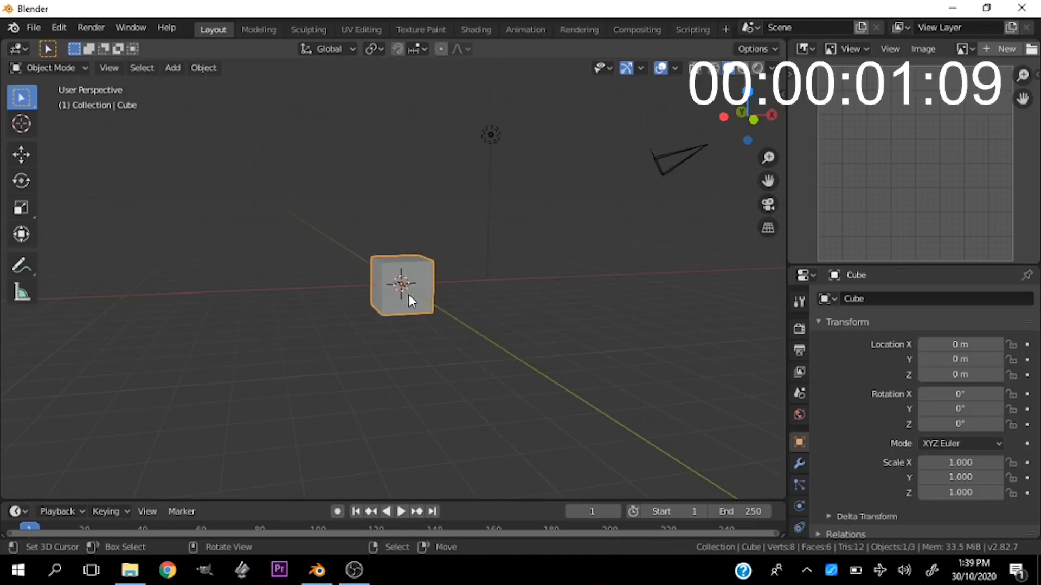
# Delete the default cube and add an Archimesh Stairs object at the world origin
pyautogui.press('x')
pyautogui.click(380, 297)
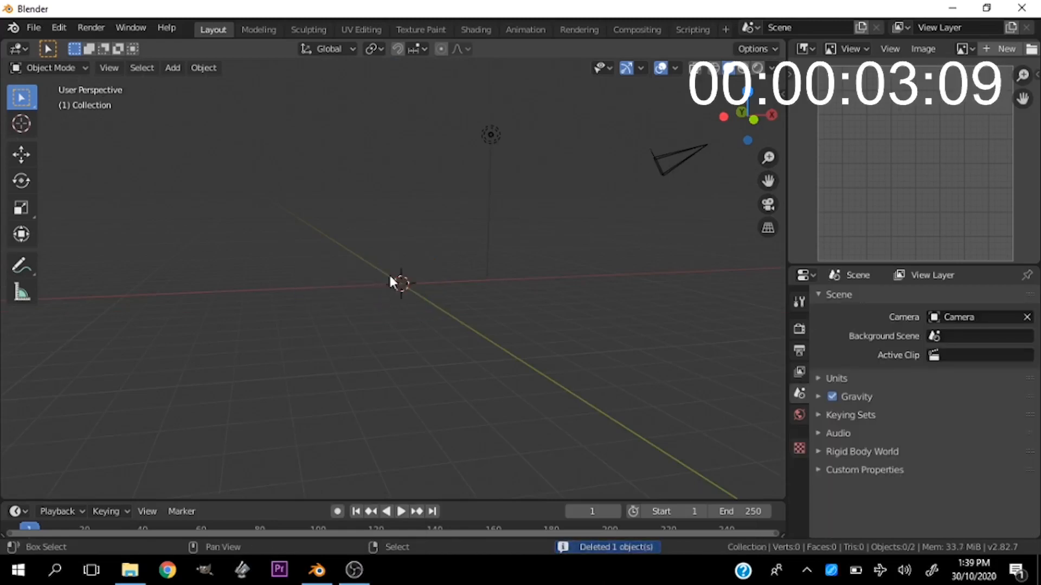
pyautogui.hotkey('shift', 'a')
pyautogui.moveTo(401, 265)
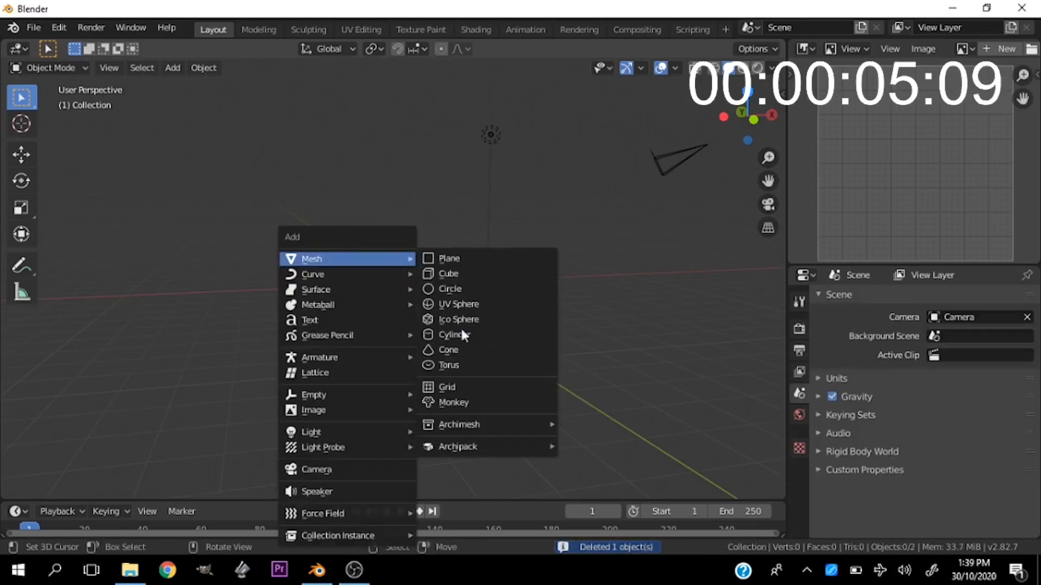
pyautogui.moveTo(494, 425)
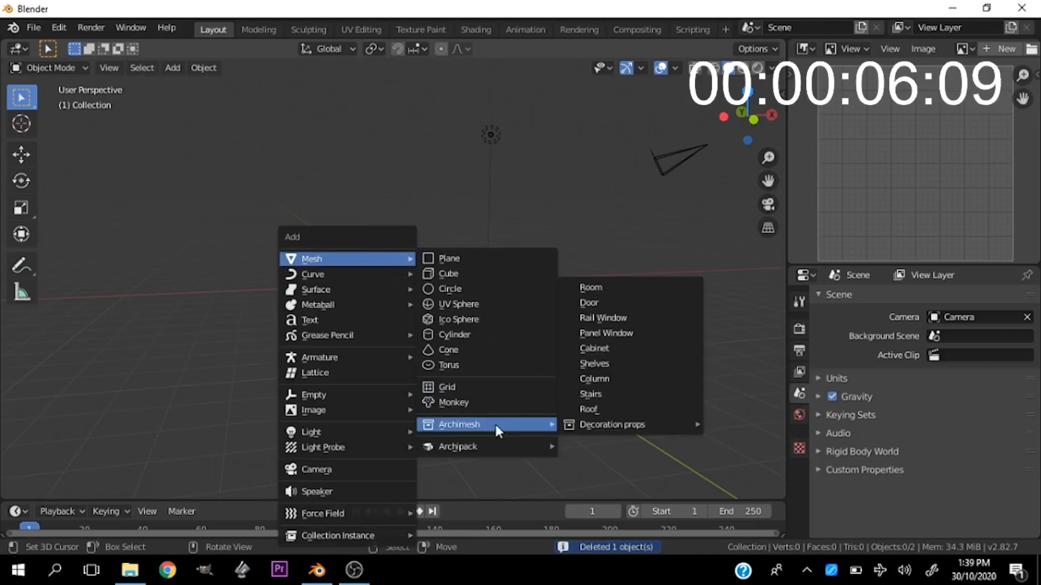
pyautogui.click(593, 394)
pyautogui.moveTo(502, 361); pyautogui.dragTo(398, 307, button='middle')
pyautogui.scroll(4, 428, 267)
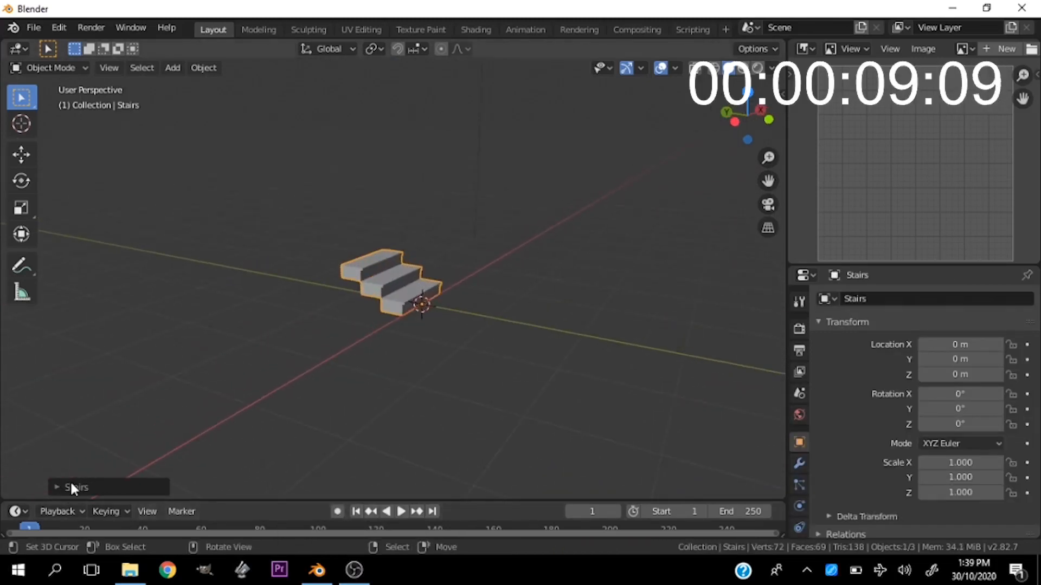
# Set the staircase's number of steps to 10, keeping the Rectangular model
pyautogui.click(54, 486)
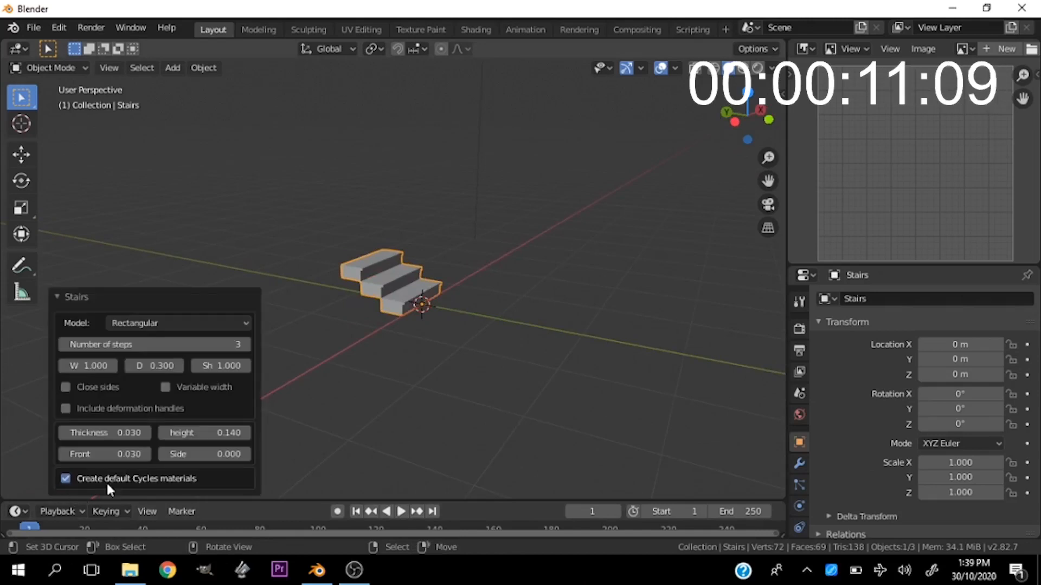
pyautogui.moveTo(108, 346); pyautogui.dragTo(111, 350)
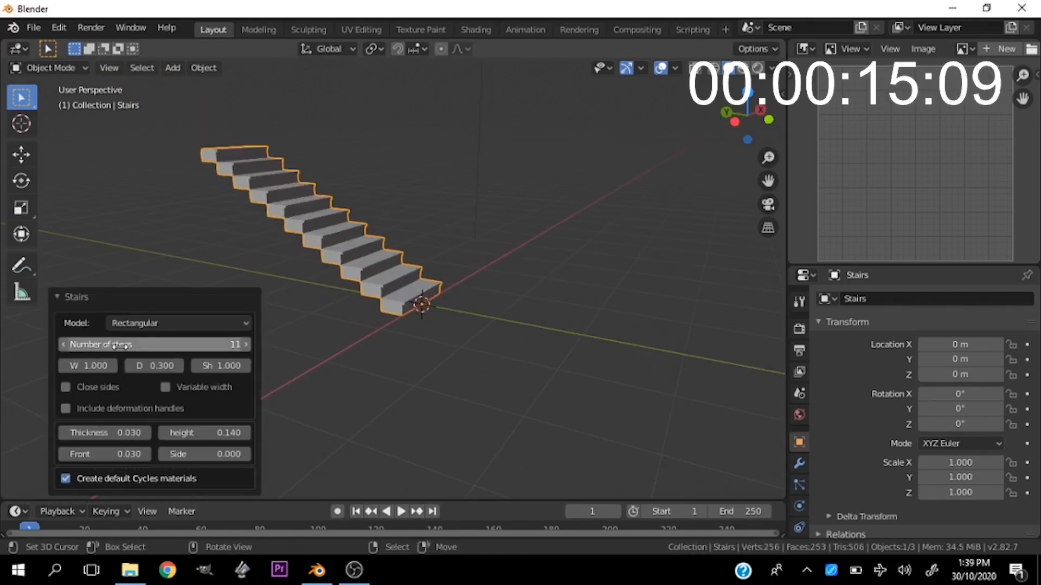
pyautogui.click(121, 346)
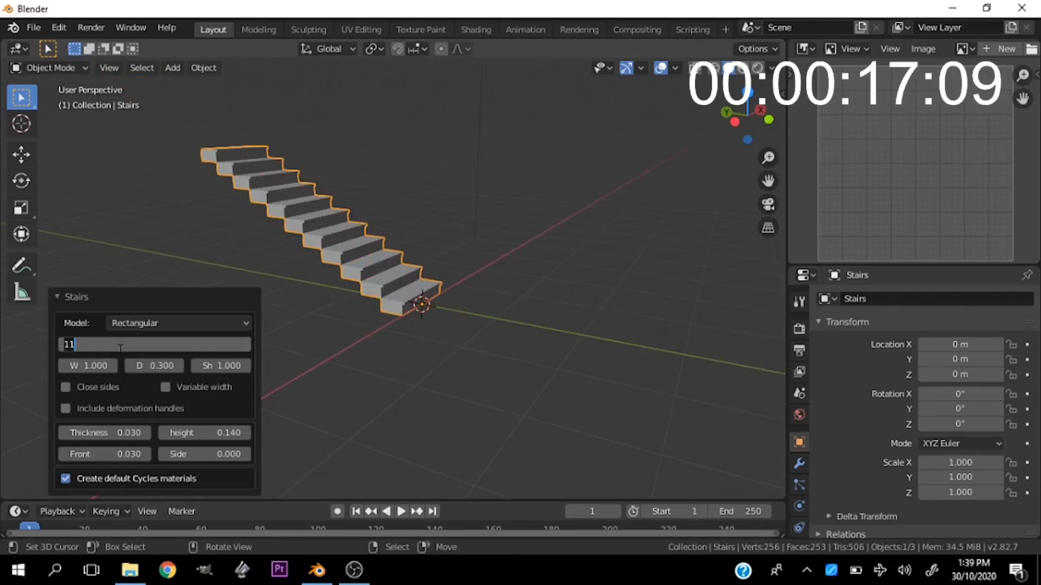
pyautogui.write('2')
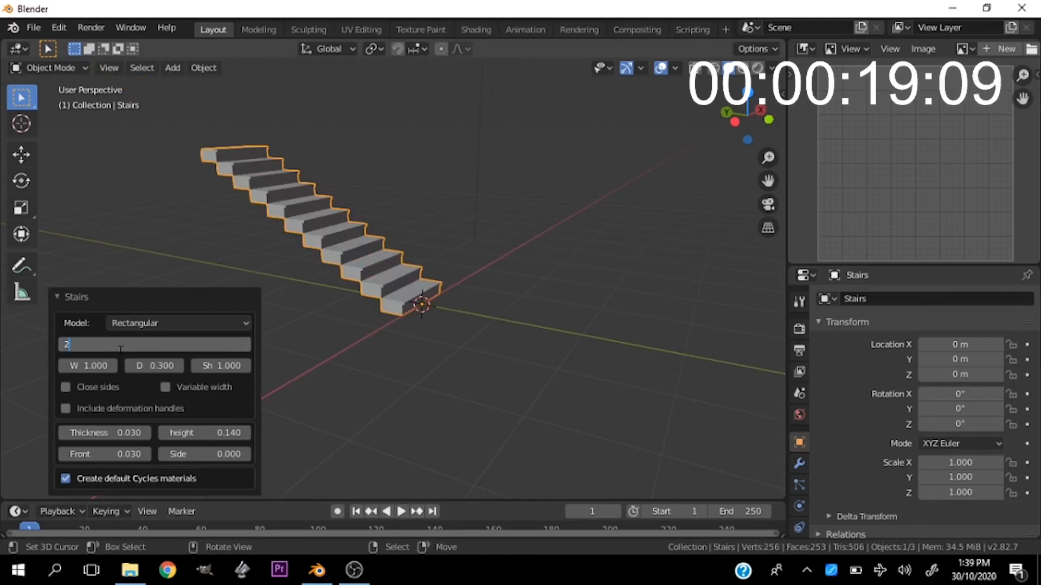
pyautogui.press('BackSpace')
pyautogui.write('10')
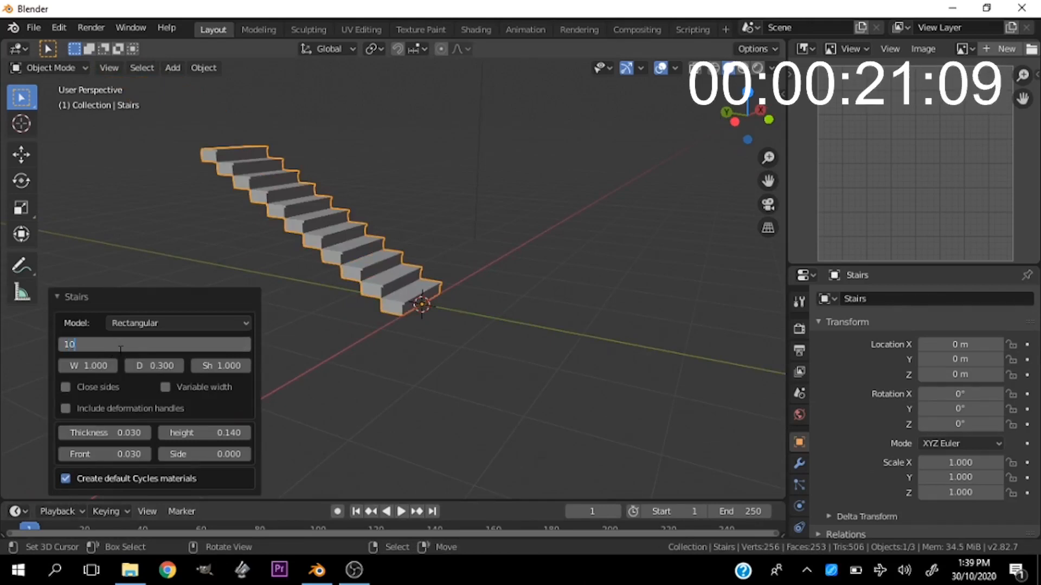
pyautogui.press('Return')
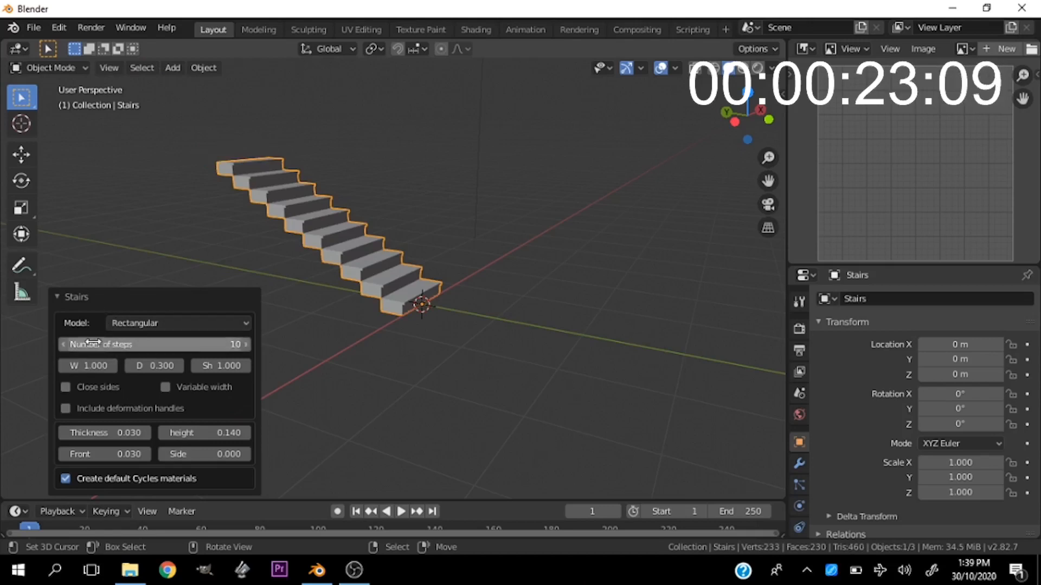
pyautogui.click(61, 297)
# Add an Archimesh Room object at the foot of the staircase
pyautogui.scroll(-2, 158, 310)
pyautogui.scroll(3, 228, 293)
pyautogui.moveTo(292, 292); pyautogui.dragTo(384, 297, button='middle')
pyautogui.hotkey('shift', 'a')
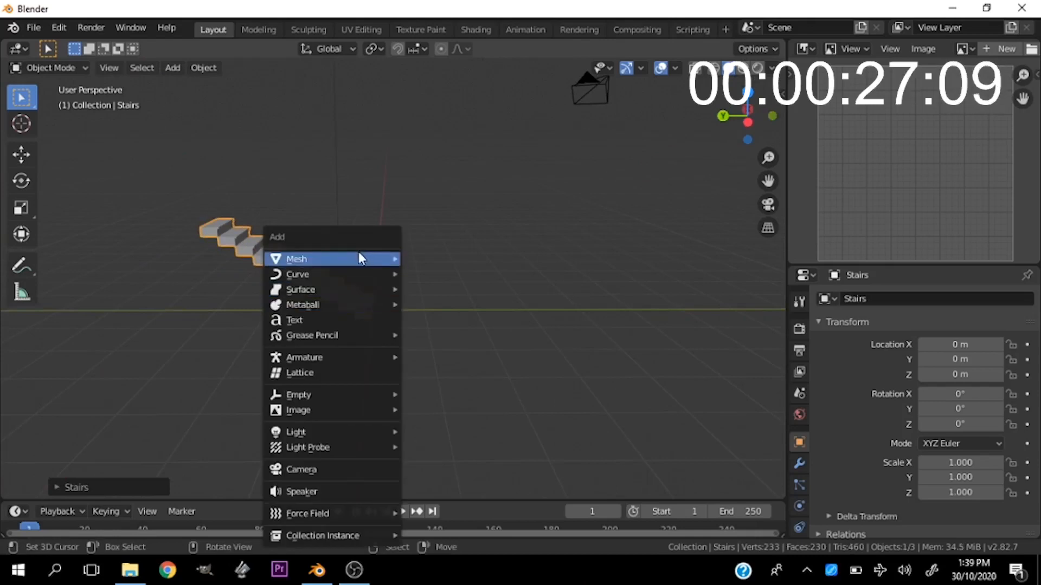
pyautogui.moveTo(359, 255)
pyautogui.moveTo(438, 423)
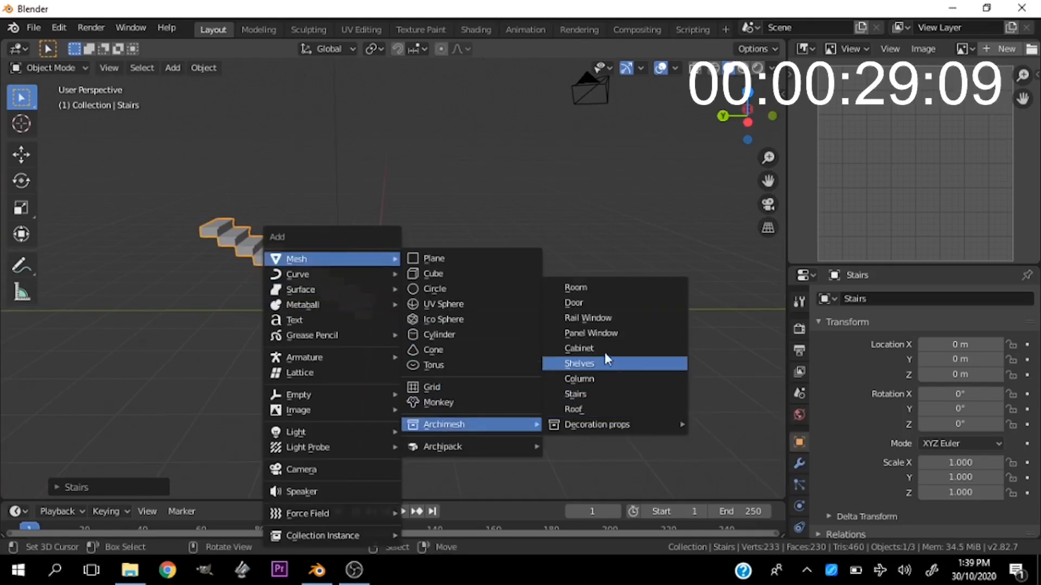
pyautogui.click(582, 291)
pyautogui.scroll(3, 384, 329)
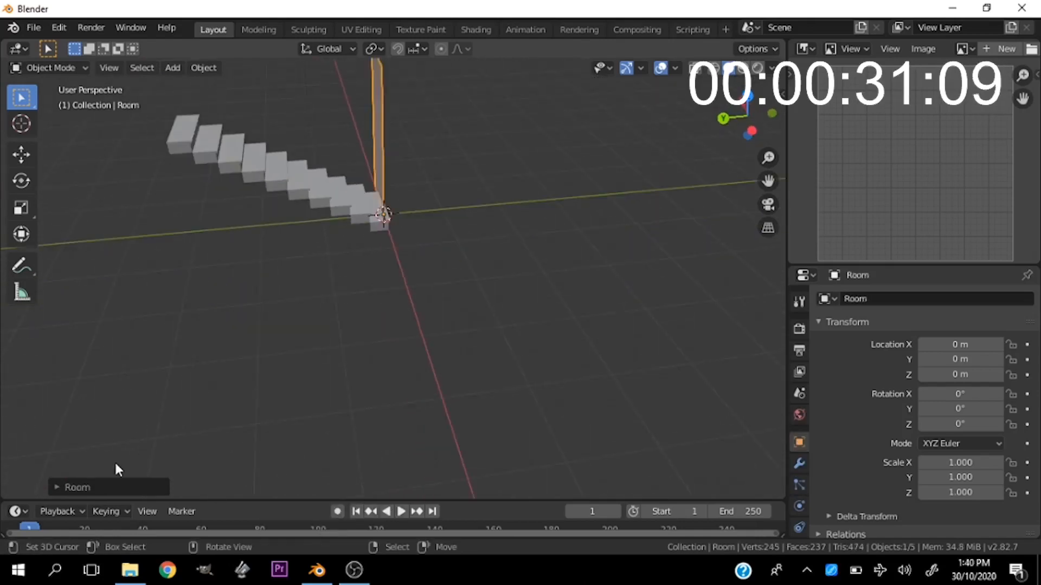
# Give the room two walls, with Wall 1 2.650 long and Wall 2 1.750 long
pyautogui.press('n')
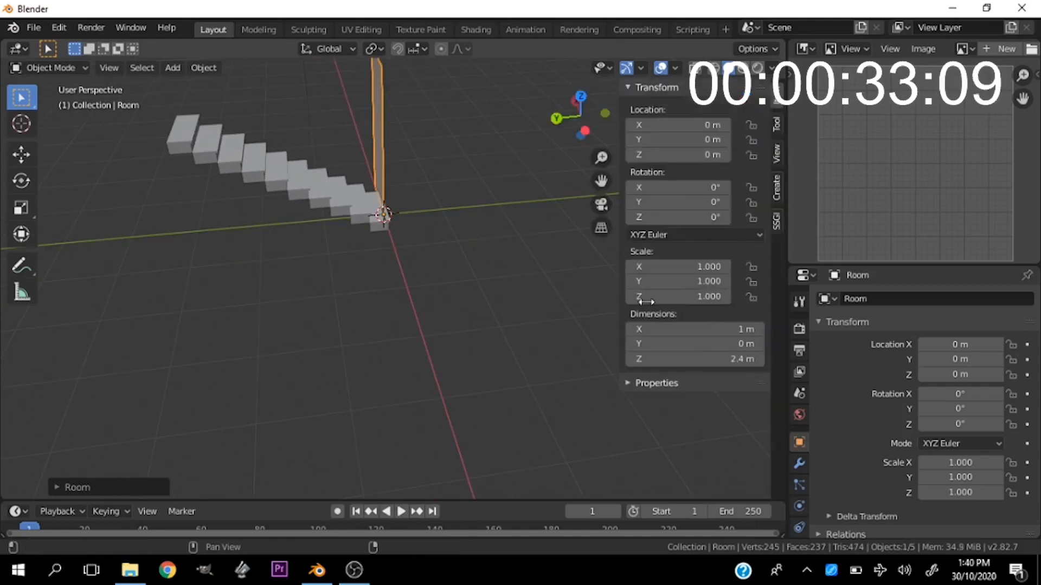
pyautogui.click(775, 193)
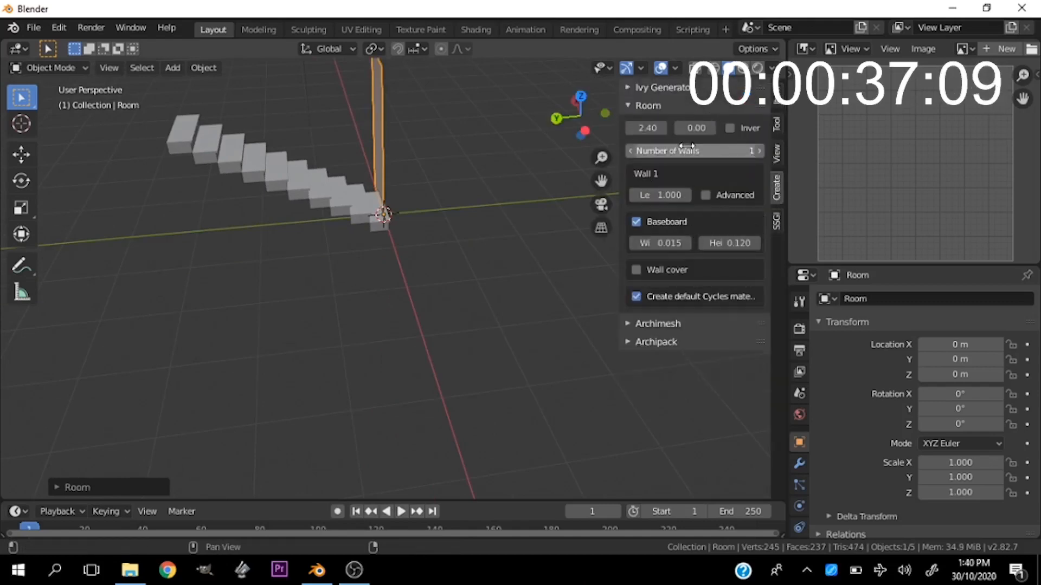
pyautogui.click(759, 151)
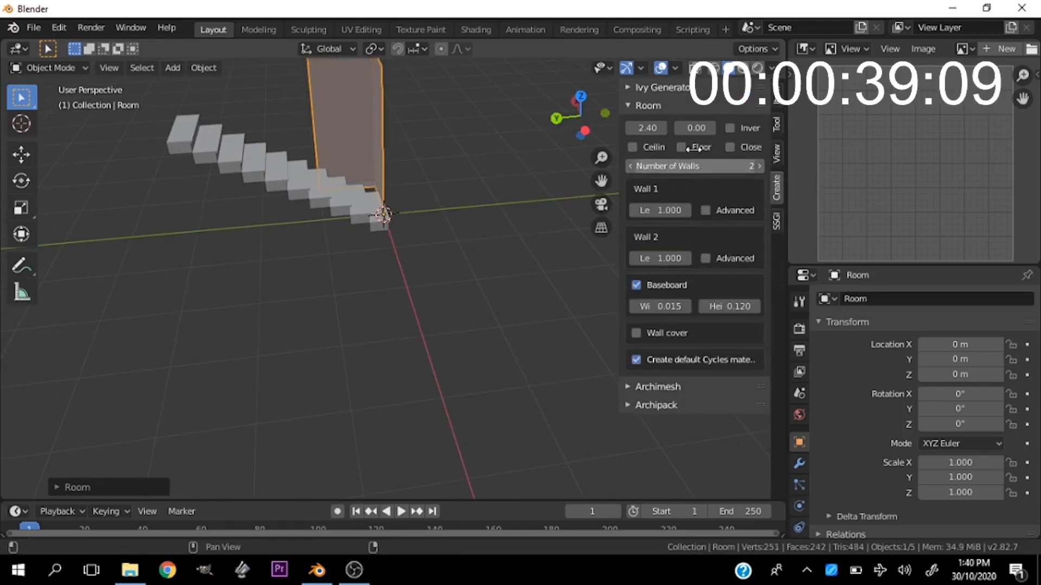
pyautogui.moveTo(659, 210); pyautogui.dragTo(701, 224)
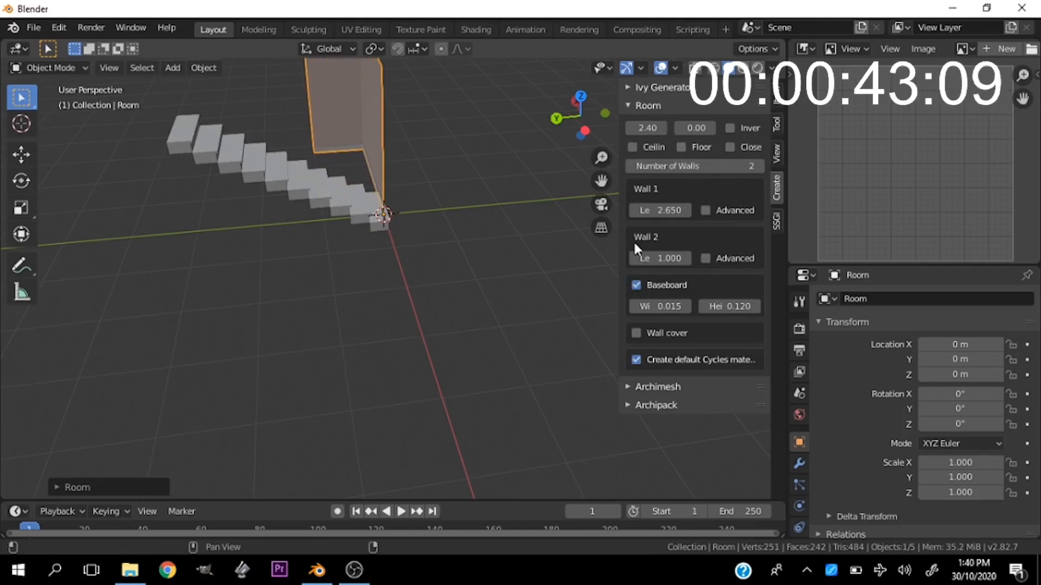
pyautogui.moveTo(662, 259); pyautogui.dragTo(680, 259)
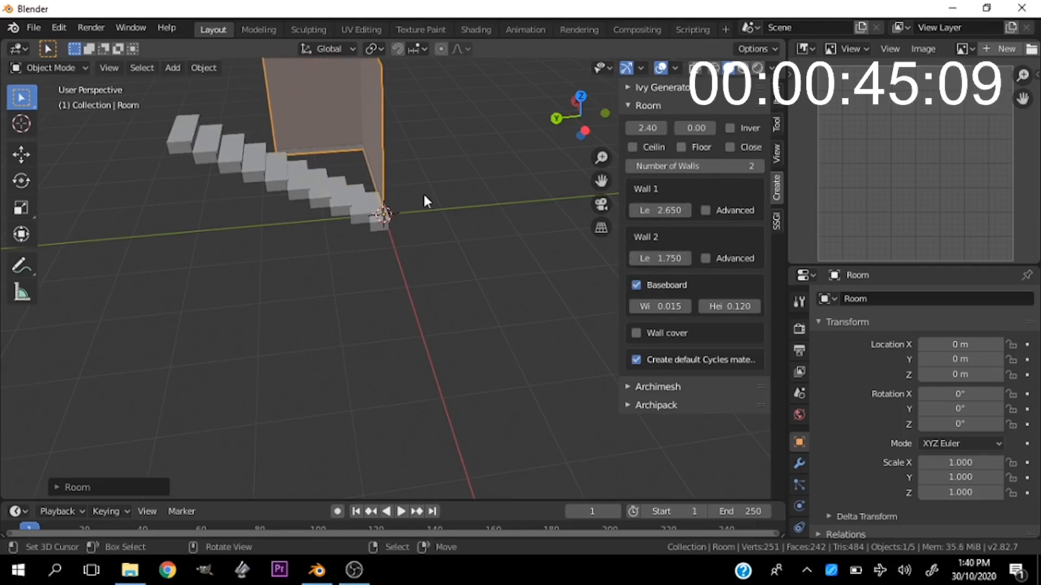
# Rotate the room 90 degrees about the global Z axis
pyautogui.scroll(-3, 409, 199)
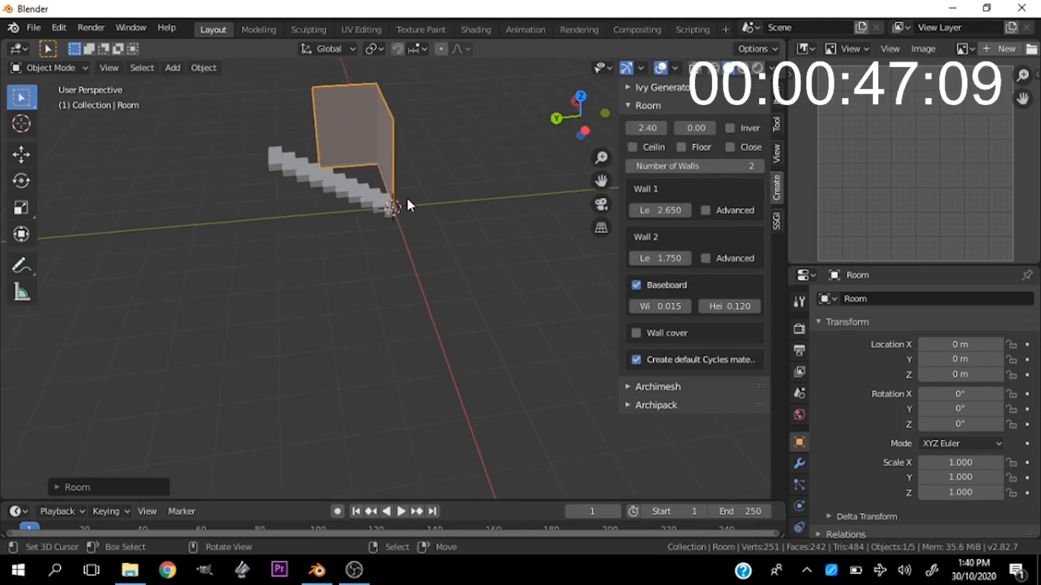
pyautogui.press('r')
pyautogui.press('x')
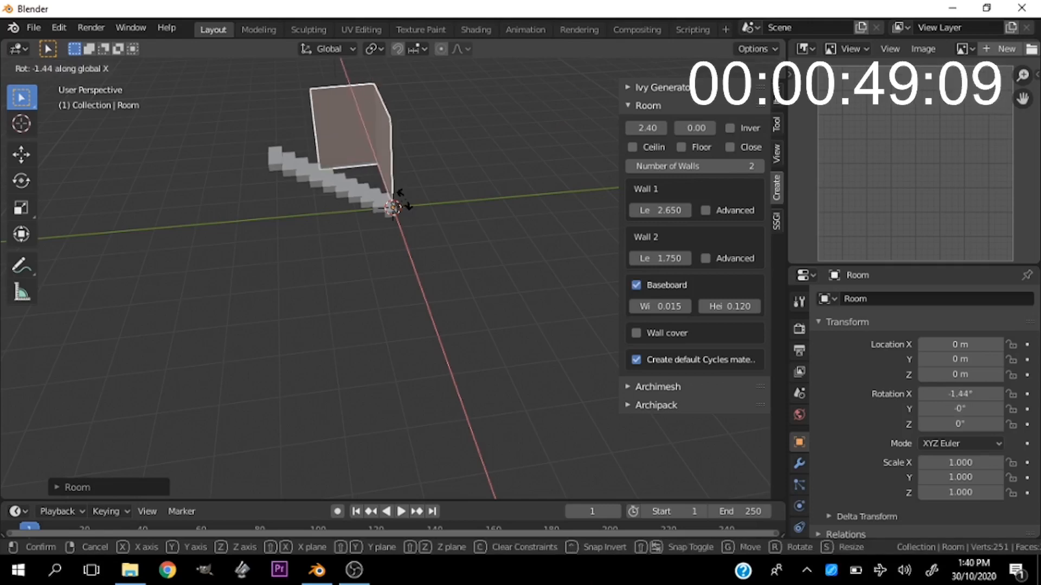
pyautogui.write('z')
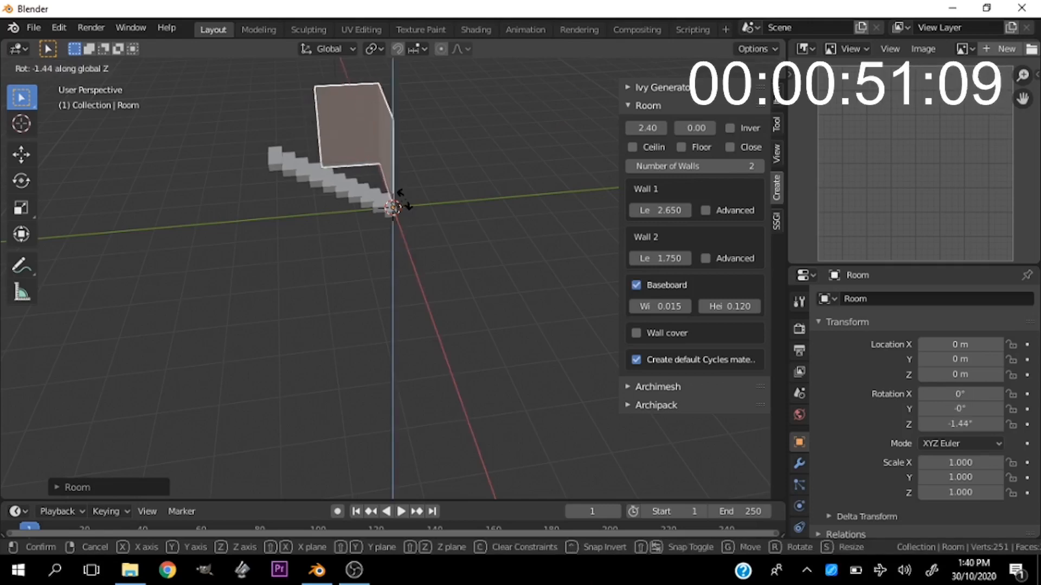
pyautogui.write('90')
pyautogui.press('Return')
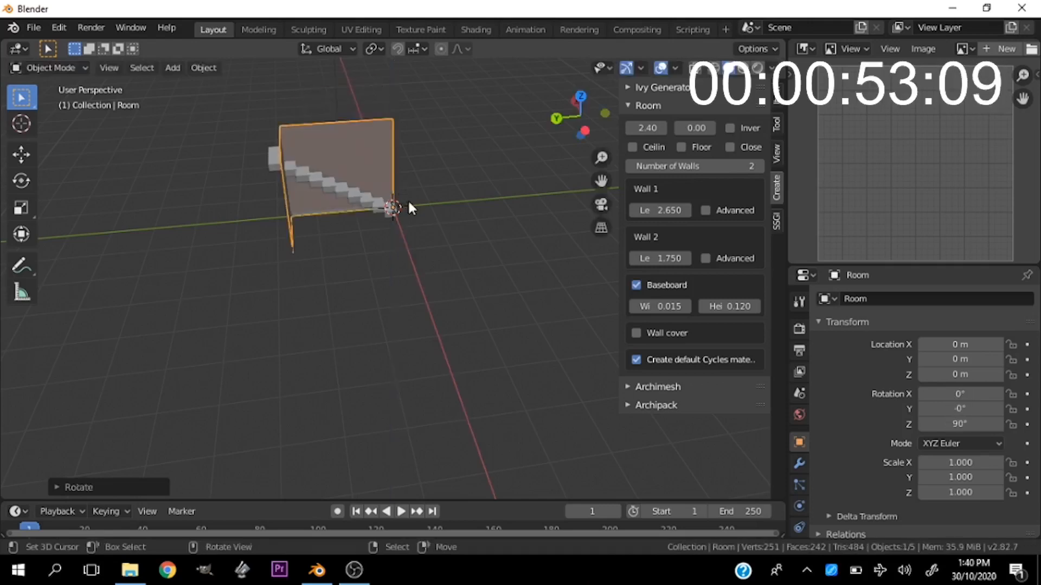
# Lengthen the room's Wall 1 to 2.980 and raise the room height to 2.91
pyautogui.scroll(4, 402, 209)
pyautogui.moveTo(649, 214); pyautogui.dragTo(665, 223)
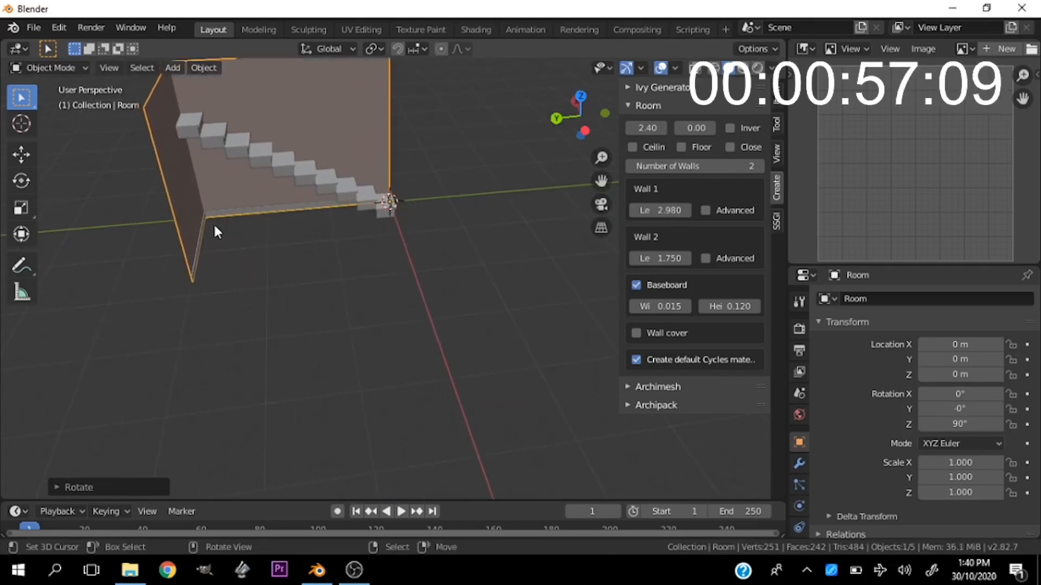
pyautogui.press('KP_1')
pyautogui.moveTo(411, 227); pyautogui.dragTo(414, 359, button='middle')
pyautogui.scroll(3, 470, 284)
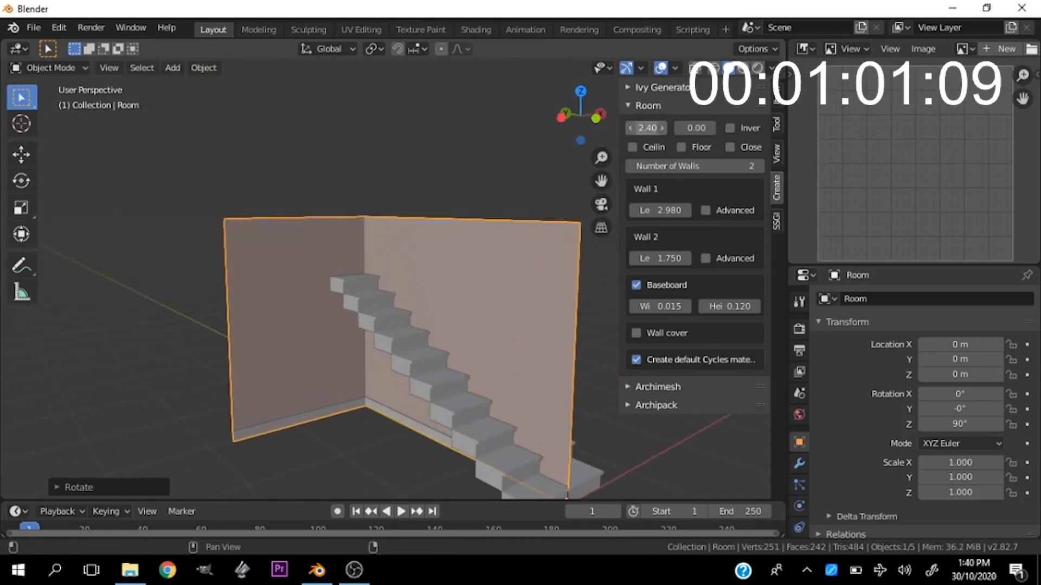
pyautogui.moveTo(648, 127); pyautogui.dragTo(672, 128)
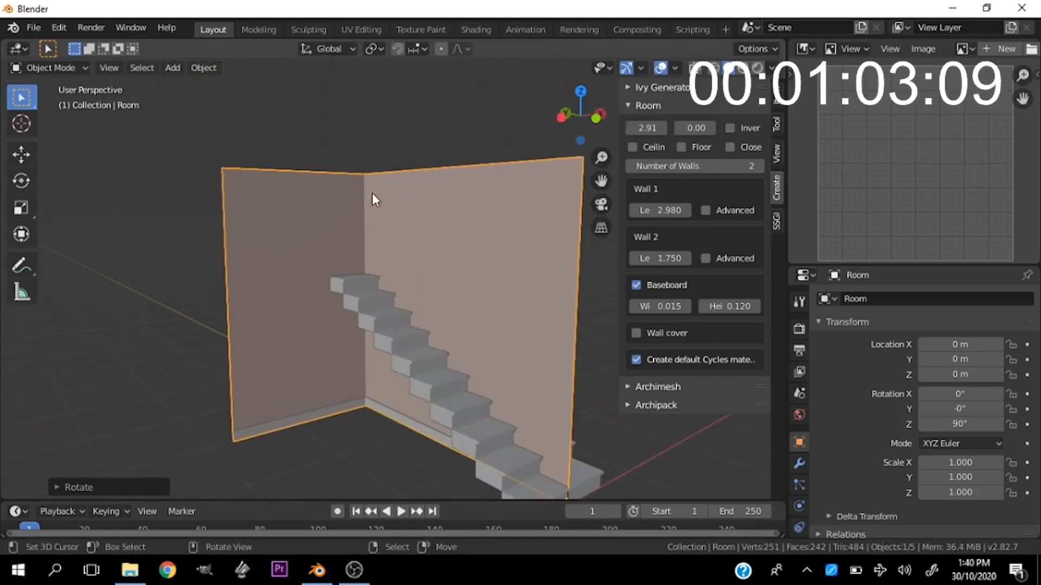
# Add an Archimesh Door at the back edge of the staircase's highest step, against the short wall
pyautogui.scroll(2, 369, 229)
pyautogui.scroll(2, 343, 265)
pyautogui.scroll(1, 341, 267)
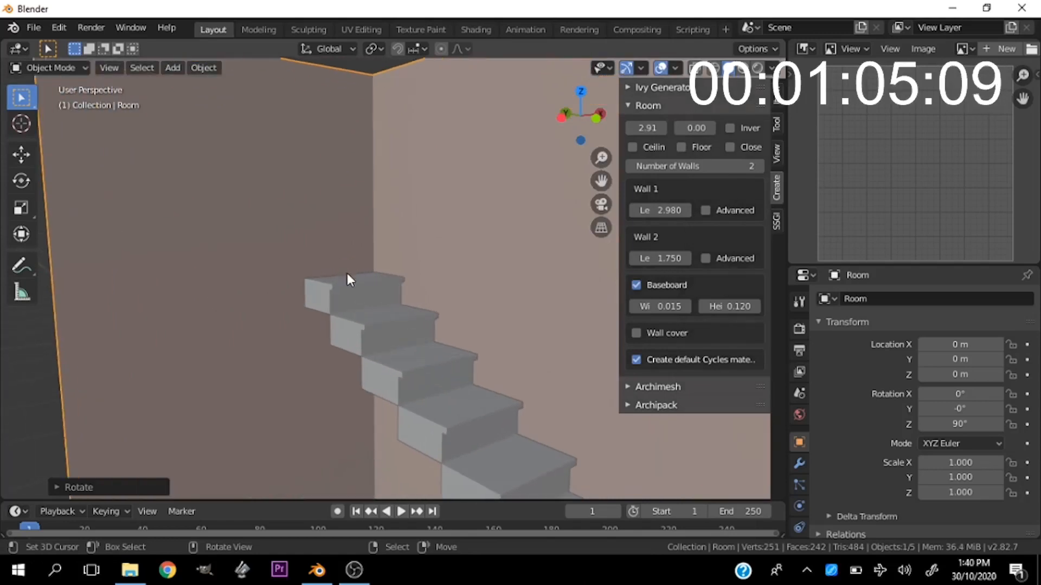
pyautogui.hotkey('shift', 'a')
pyautogui.moveTo(303, 259)
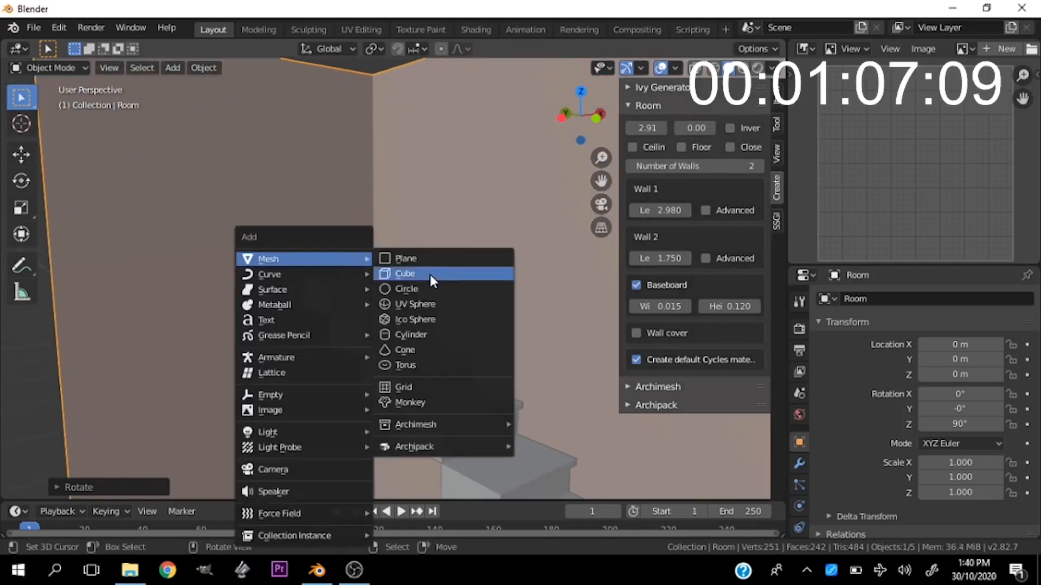
pyautogui.moveTo(411, 423)
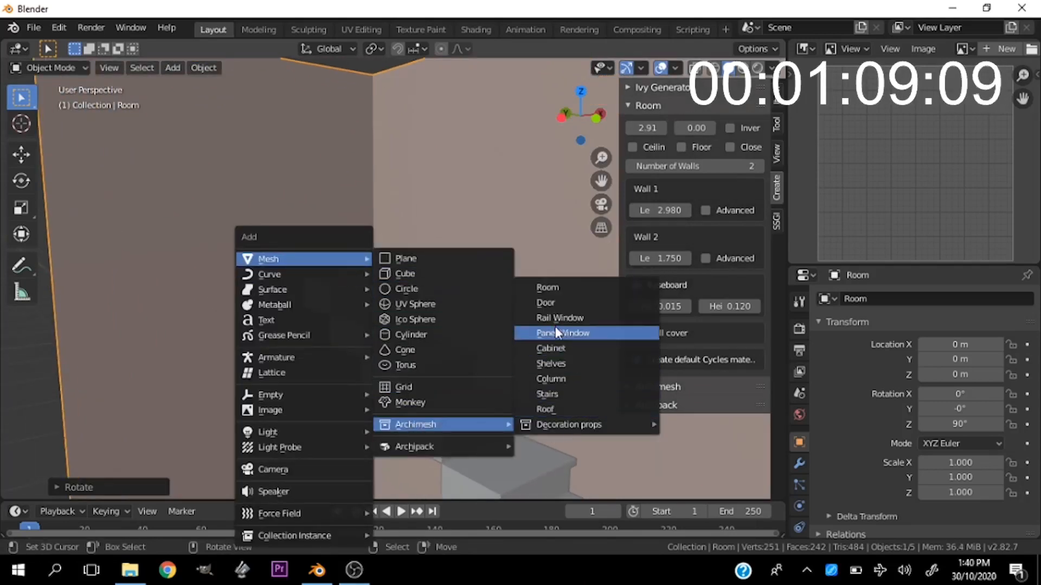
pyautogui.click(548, 303)
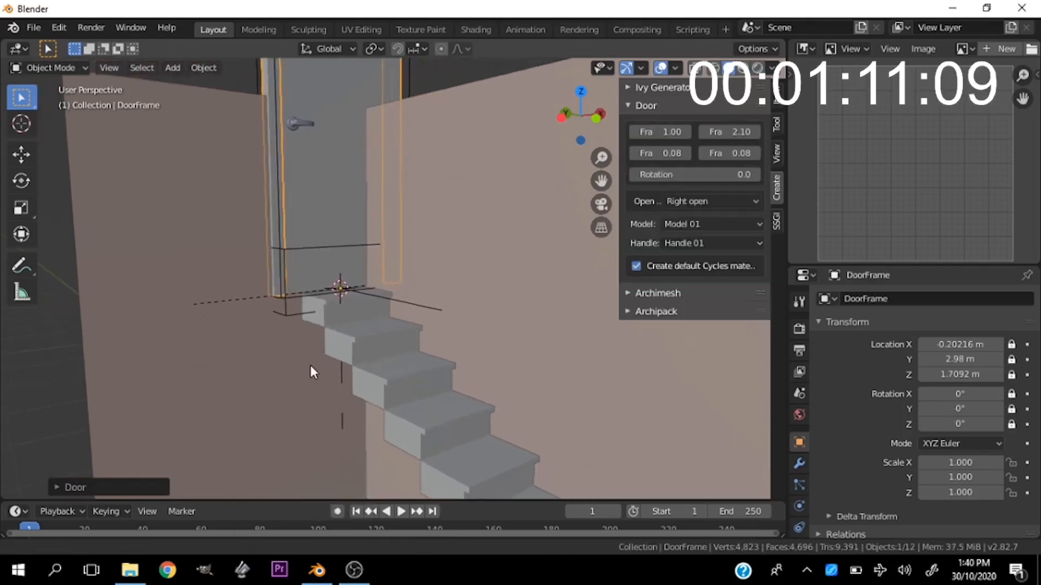
# Lower the whole door group along the global Z axis to about 1.699 m, resting it on the highest step
pyautogui.click(385, 296)
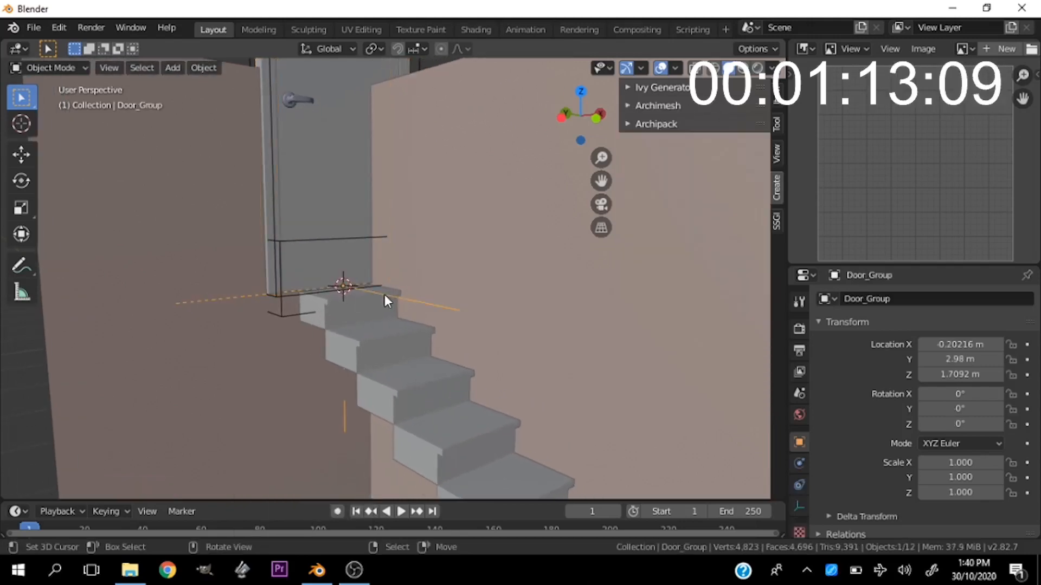
pyautogui.press('ctrl+KP_3')
pyautogui.scroll(-4, 389, 329)
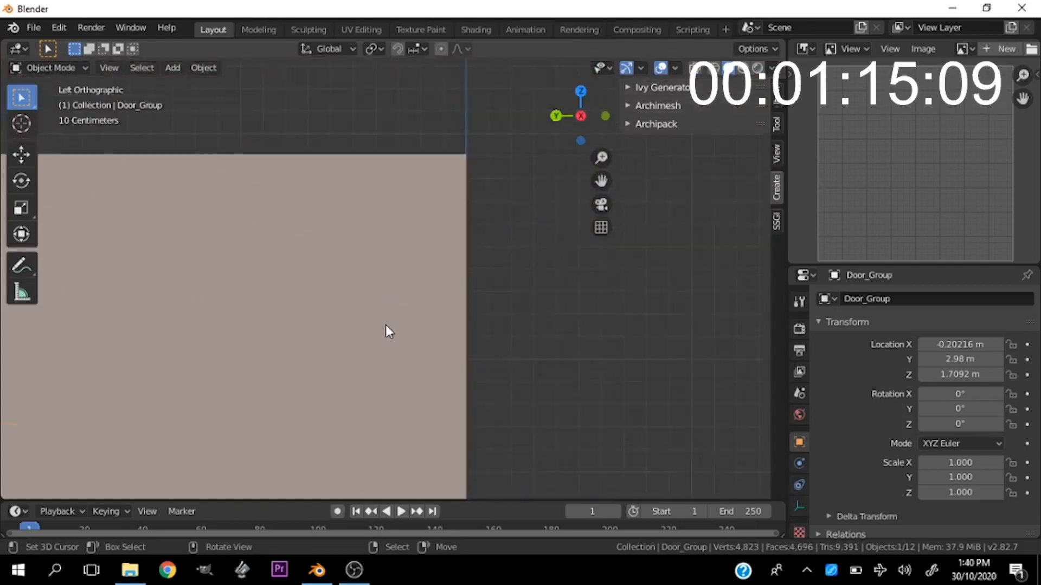
pyautogui.scroll(6, 153, 379)
pyautogui.scroll(4, 180, 321)
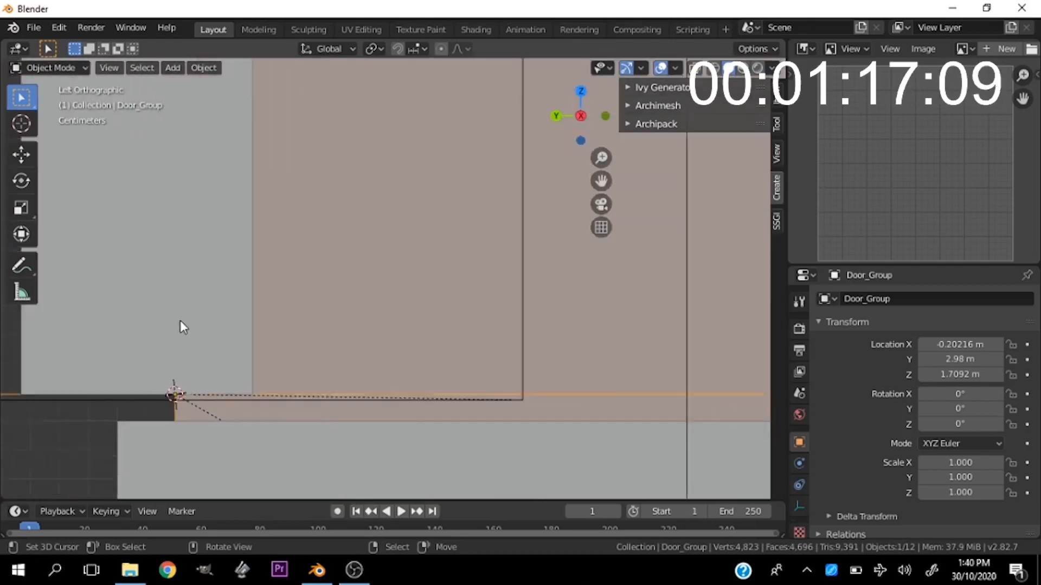
pyautogui.press('g')
pyautogui.press('z')
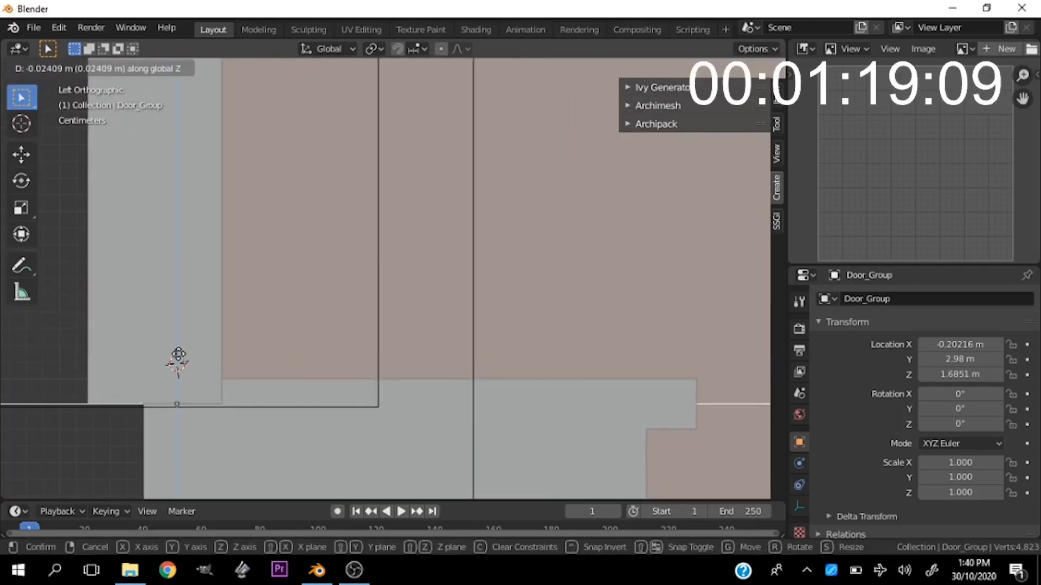
pyautogui.click(180, 338)
pyautogui.scroll(-5, 181, 344)
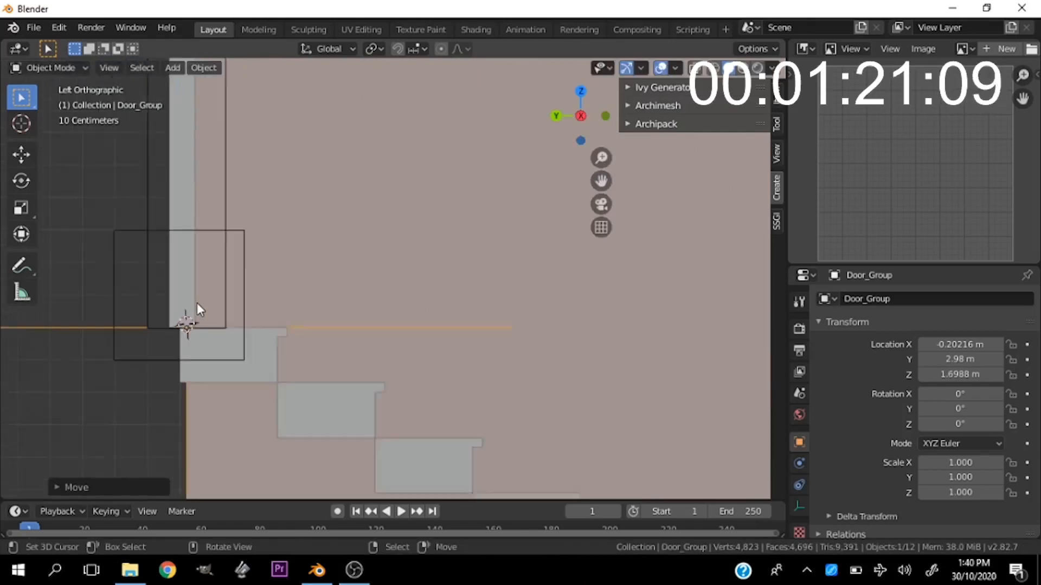
# Scale the door group down uniformly to about 0.486
pyautogui.moveTo(253, 342); pyautogui.dragTo(333, 345, button='middle')
pyautogui.press('s')
pyautogui.click(408, 330)
pyautogui.scroll(-2, 409, 330)
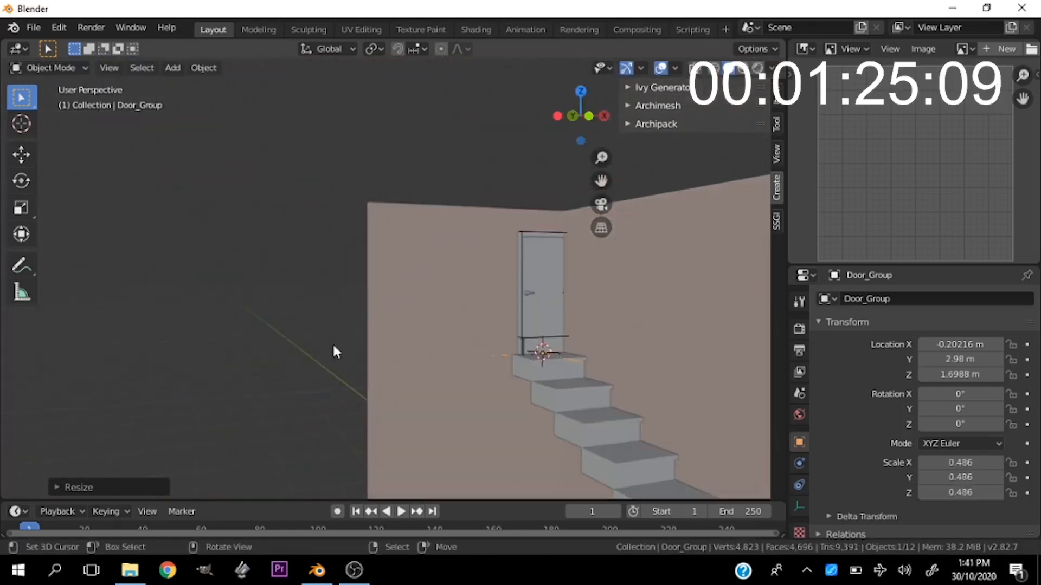
# Move the door group along the global X axis to about -0.286 m, in line with the highest step
pyautogui.scroll(2, 618, 376)
pyautogui.press('g')
pyautogui.press('x')
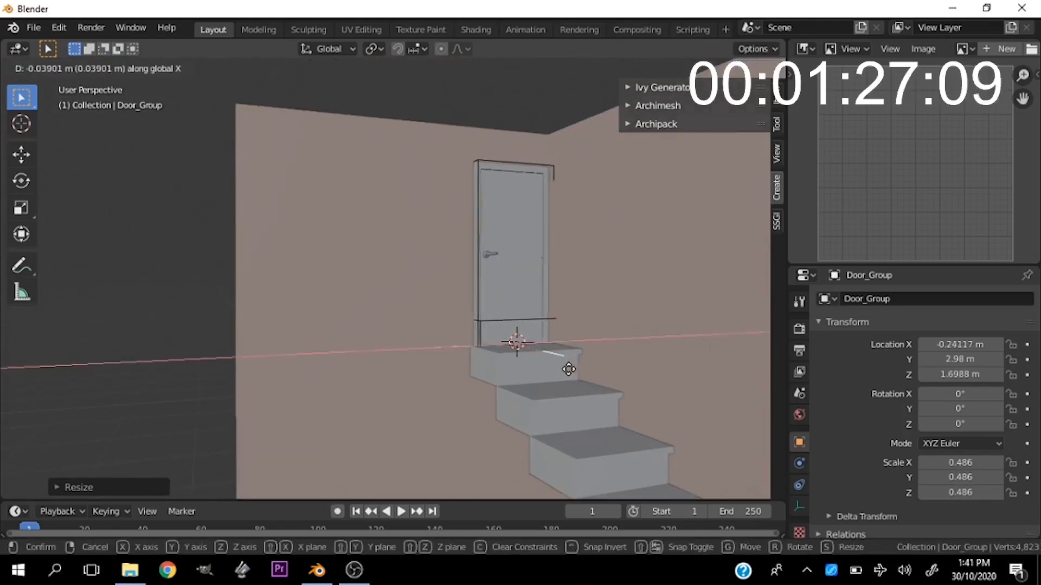
pyautogui.click(565, 369)
pyautogui.scroll(-3, 446, 332)
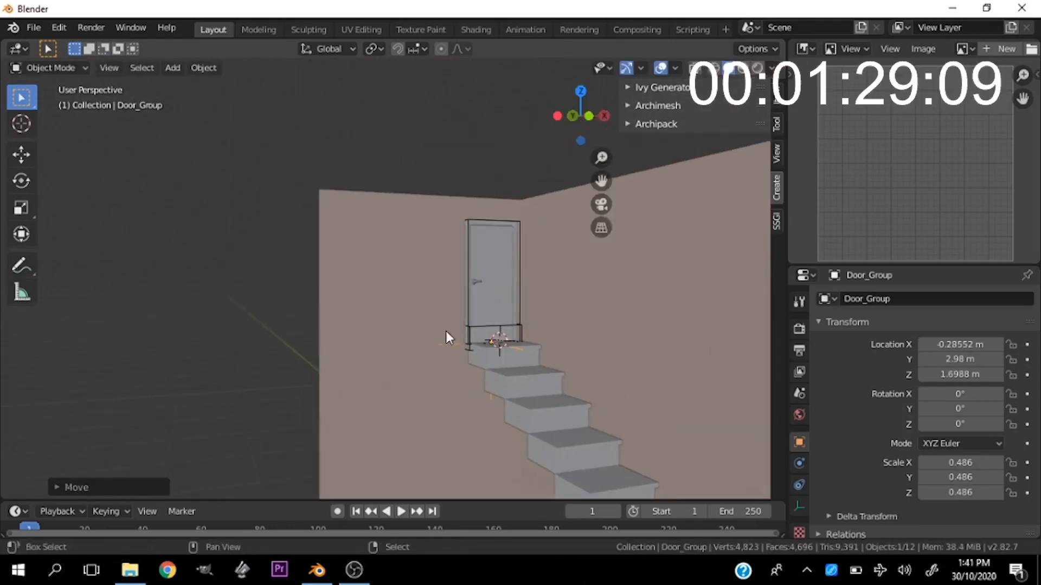
# Shrink the door group further to a uniform scale of about 0.430 to fit the step's width
pyautogui.keyDown('shift'); pyautogui.moveTo(445, 332); pyautogui.dragTo(405, 344, button='middle'); pyautogui.keyUp('shift')
pyautogui.scroll(2, 405, 344)
pyautogui.scroll(1, 405, 344)
pyautogui.keyDown('shift'); pyautogui.moveTo(381, 297); pyautogui.dragTo(362, 277, button='middle'); pyautogui.keyUp('shift')
pyautogui.scroll(1, 362, 277)
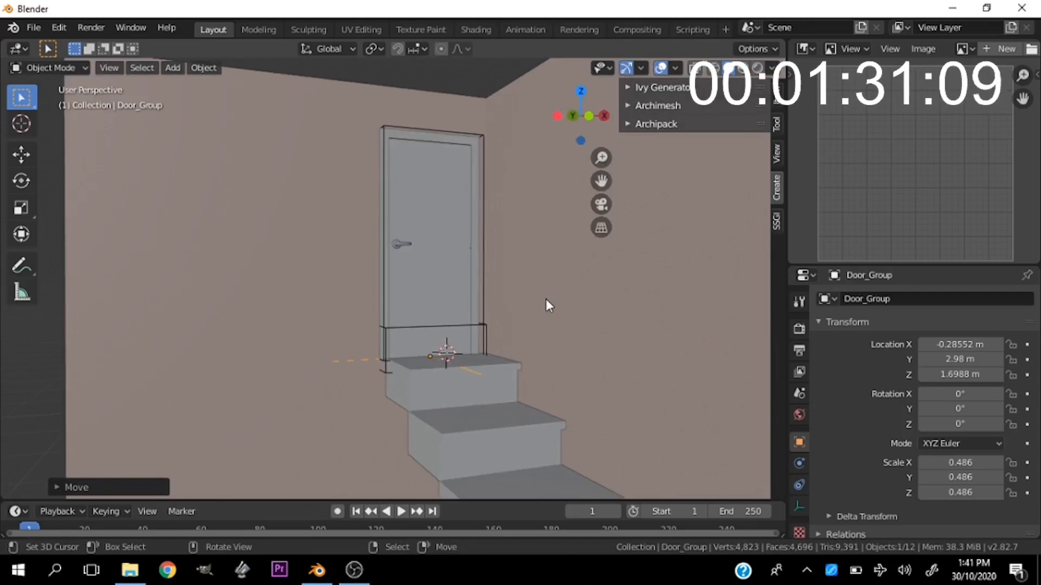
pyautogui.press('s')
pyautogui.click(527, 299)
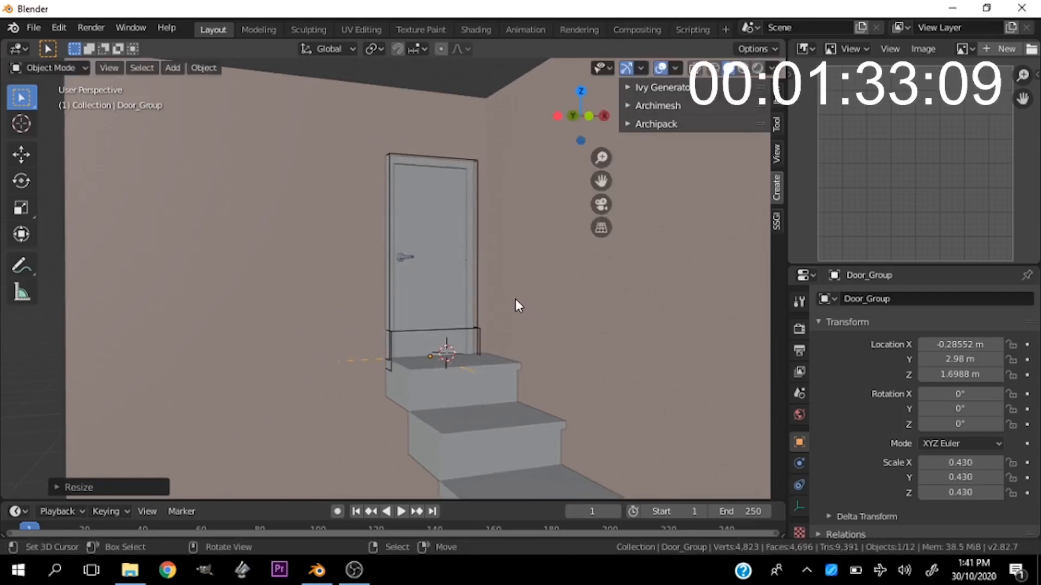
# Add an Archimesh Panel Window on the long wall above the staircase
pyautogui.scroll(-2, 414, 319)
pyautogui.moveTo(414, 318); pyautogui.dragTo(454, 305, button='middle')
pyautogui.scroll(-3, 411, 316)
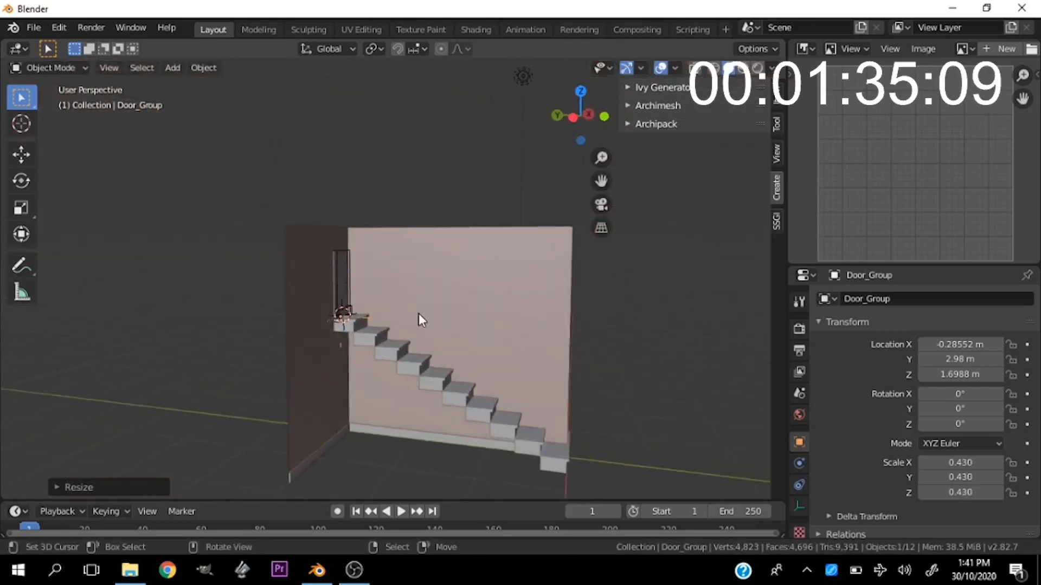
pyautogui.scroll(3, 418, 314)
pyautogui.scroll(-3, 417, 313)
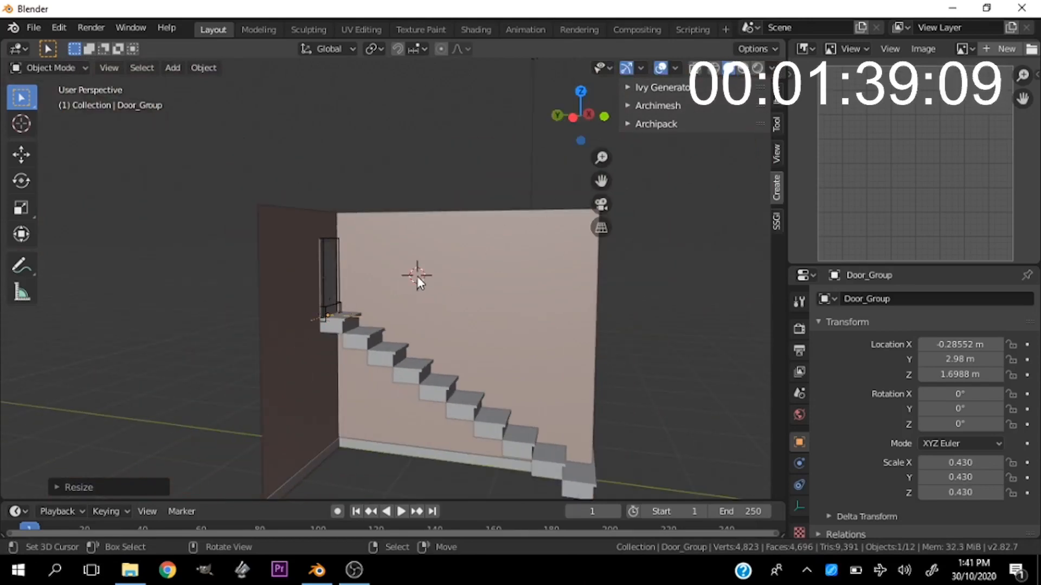
pyautogui.hotkey('shift', 'a')
pyautogui.moveTo(408, 258)
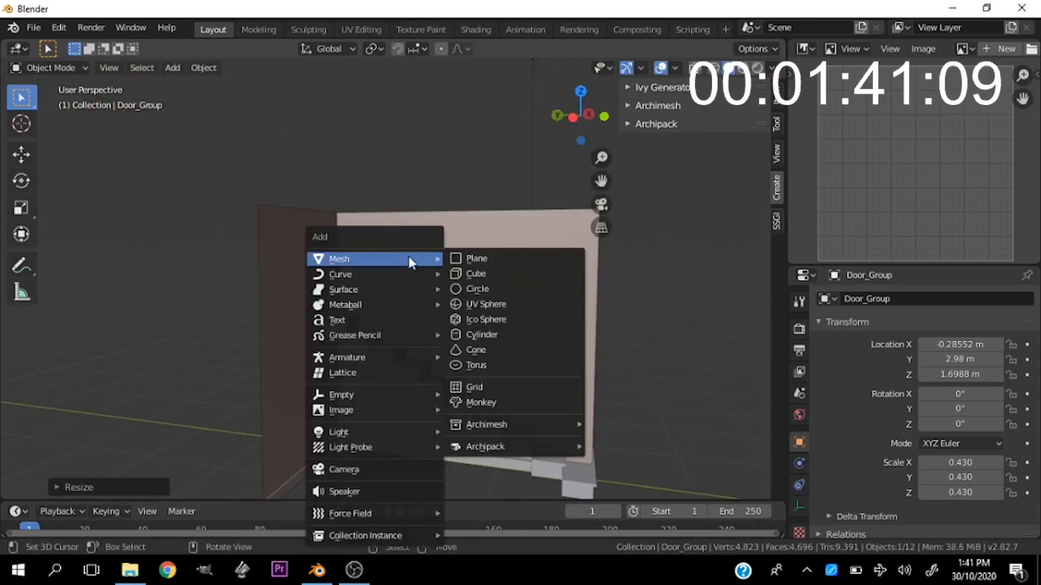
pyautogui.moveTo(509, 426)
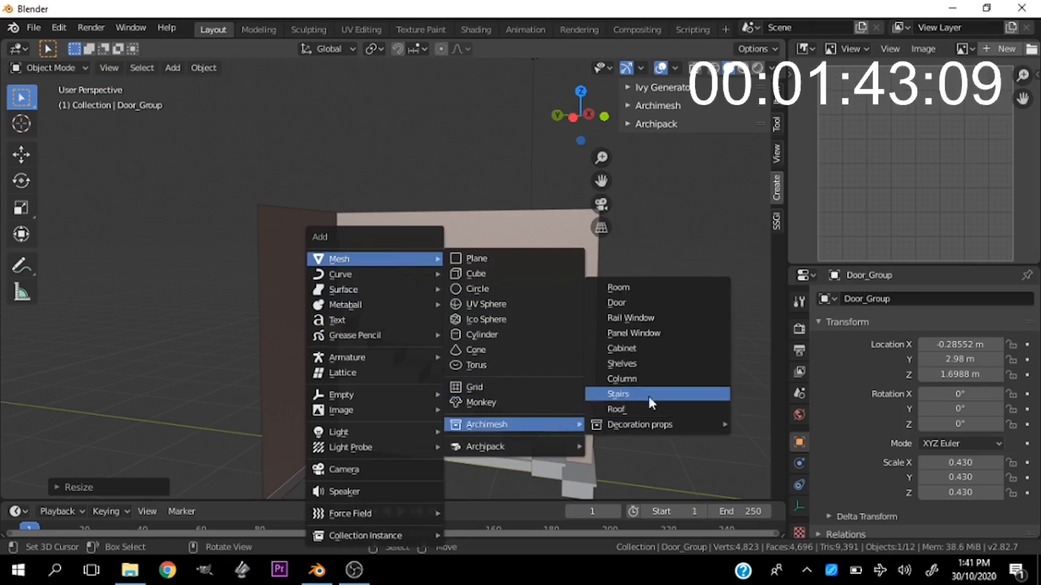
pyautogui.click(640, 332)
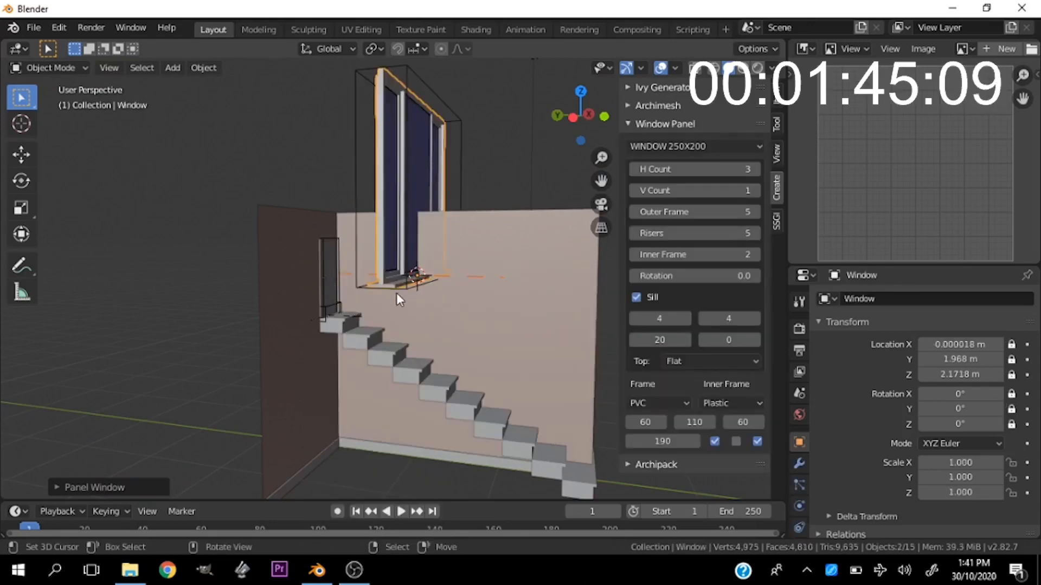
# Rotate the panel window 90 degrees about the global Z axis to align it with the long wall
pyautogui.write('rz')
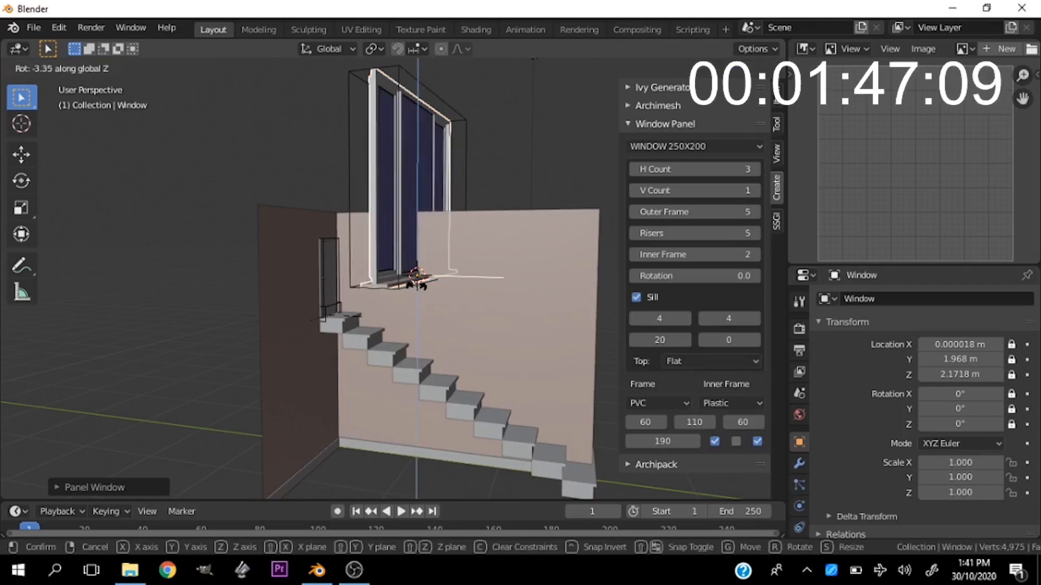
pyautogui.write('90')
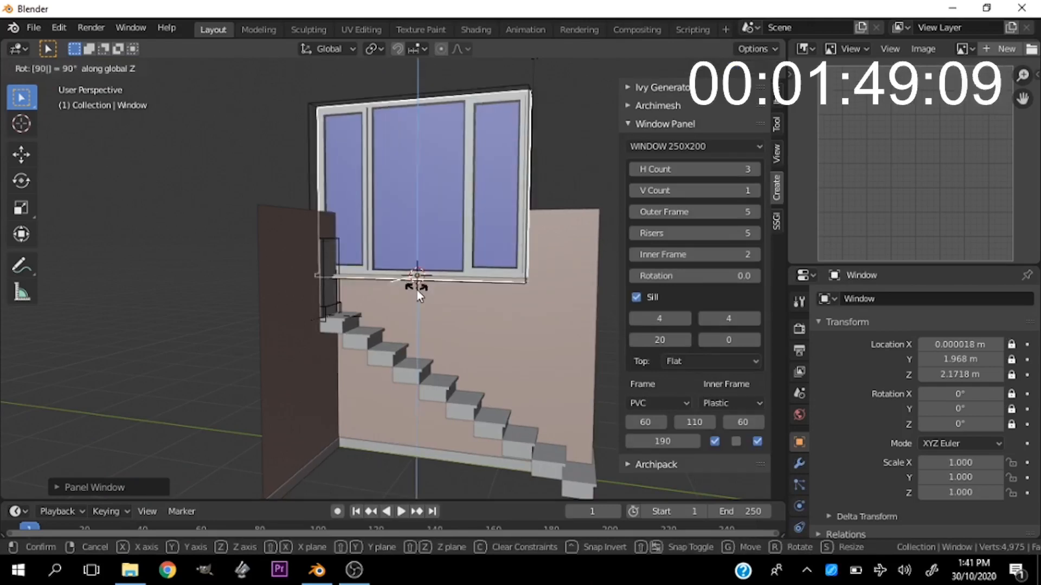
pyautogui.press('Return')
# Lower the panel window along the global Z axis in front view, closer to the wall's height range
pyautogui.press('KP_1')
pyautogui.scroll(3, 461, 295)
pyautogui.scroll(3, 490, 293)
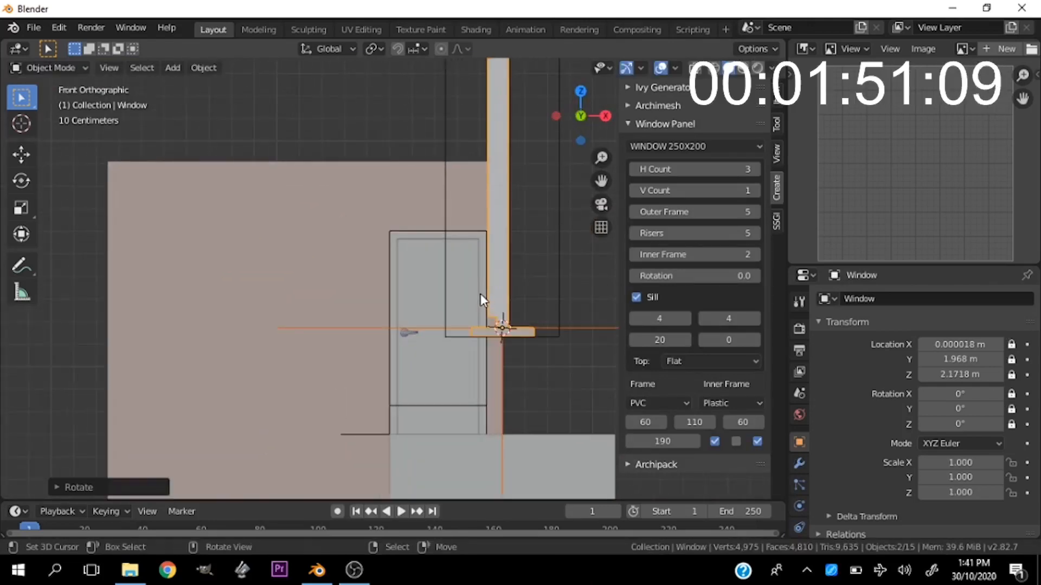
pyautogui.scroll(-4, 496, 285)
pyautogui.press('g')
pyautogui.press('z')
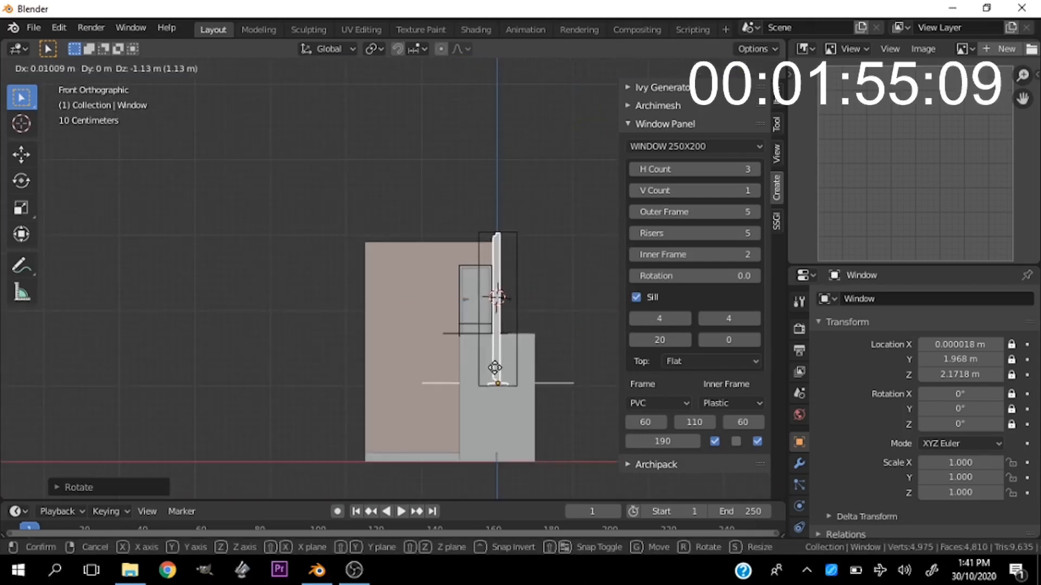
pyautogui.press('z')
pyautogui.click(495, 374)
# Scale the panel window down to slightly less than the door's height and raise it along Z beside the door
pyautogui.scroll(3, 506, 330)
pyautogui.press('s')
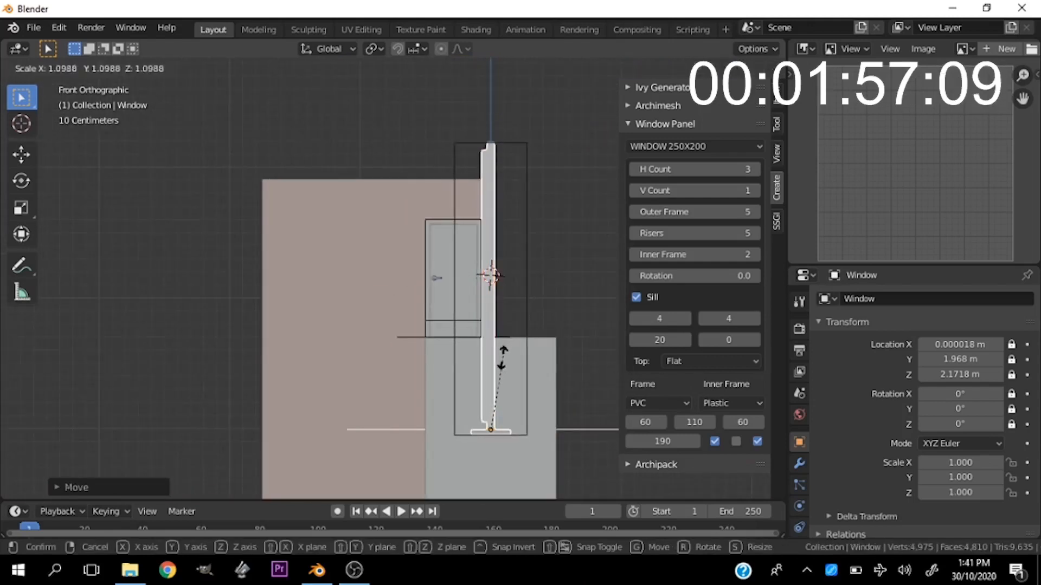
pyautogui.click(477, 395)
pyautogui.press('g')
pyautogui.press('z')
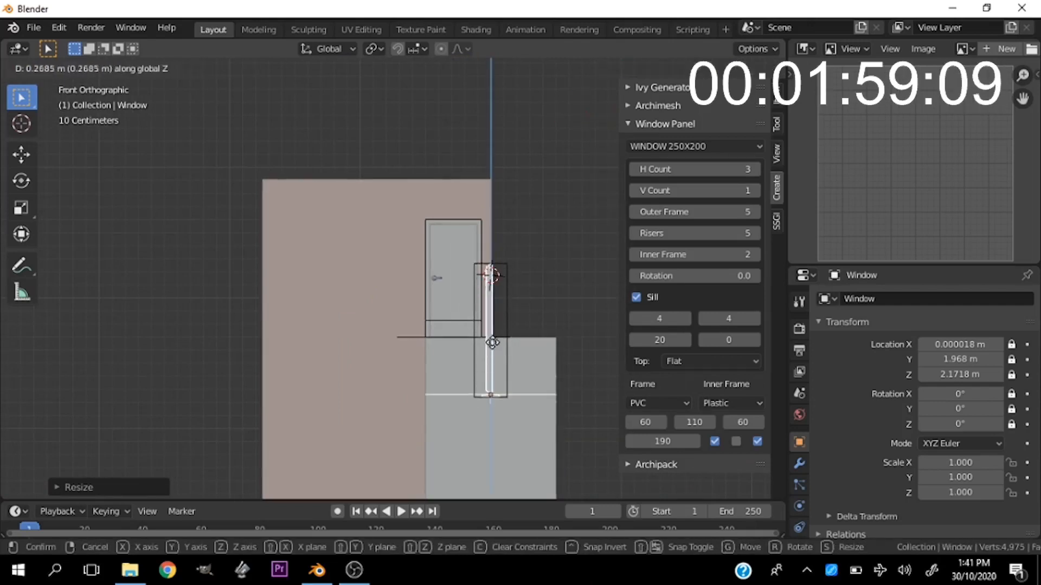
pyautogui.click(497, 301)
pyautogui.press('s')
pyautogui.click(532, 297)
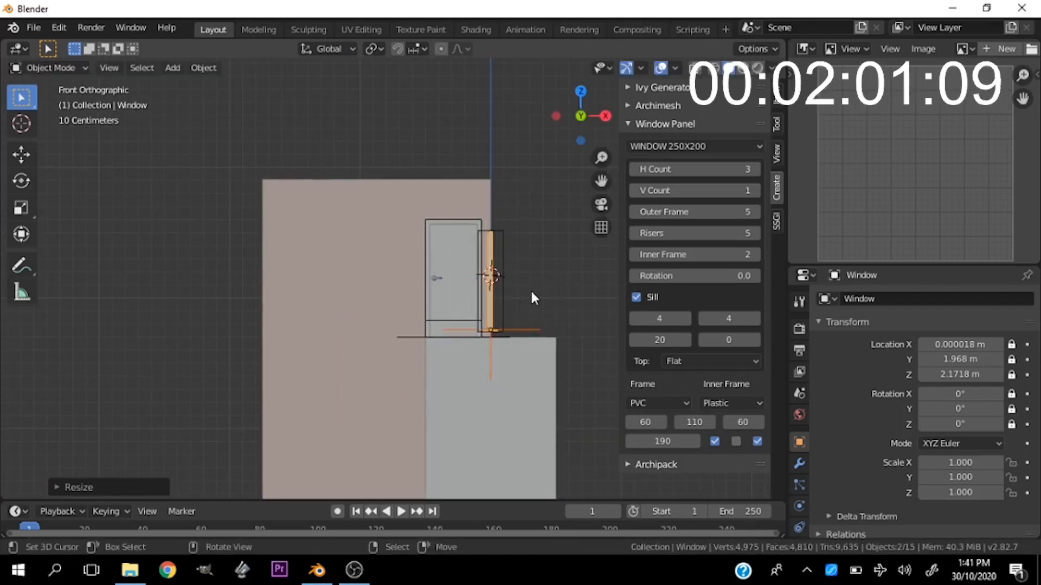
# Reposition the panel window above the upper stairs in left side view and scale it down further
pyautogui.press('KP_3')
pyautogui.press('ctrl+KP_3')
pyautogui.scroll(2, 394, 304)
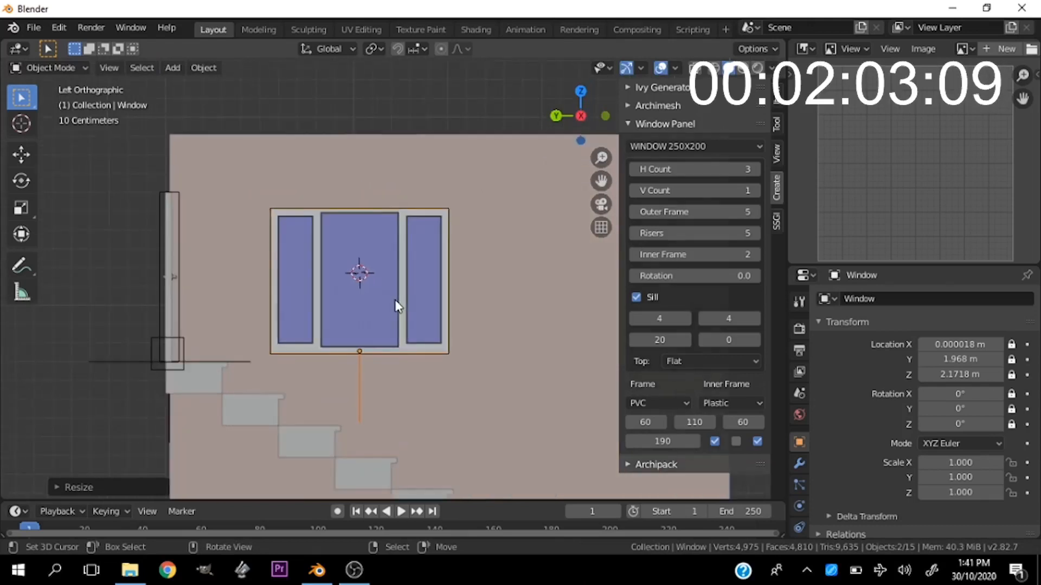
pyautogui.press('g')
pyautogui.click(437, 292)
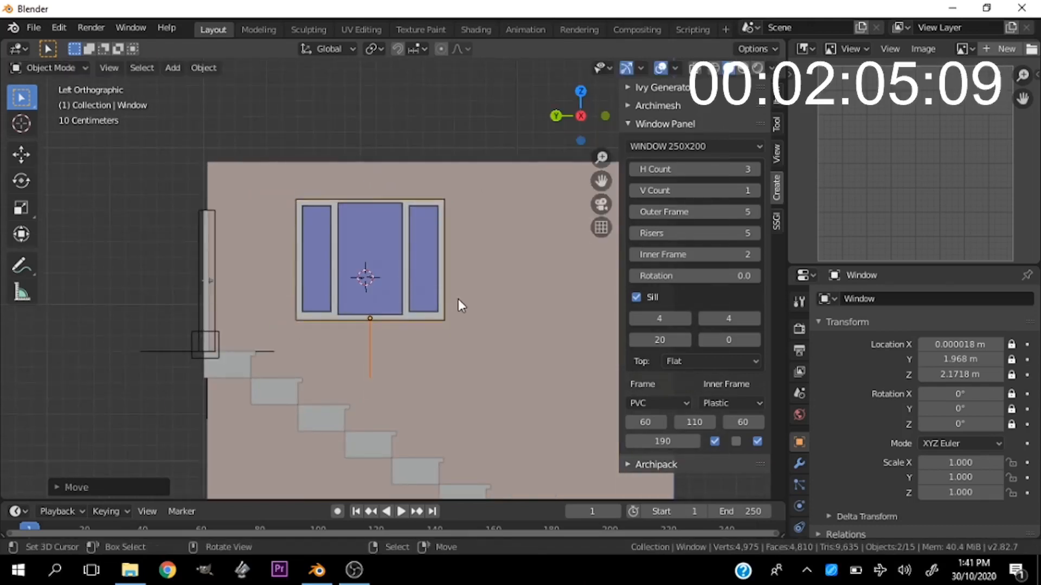
pyautogui.press('s')
pyautogui.click(436, 298)
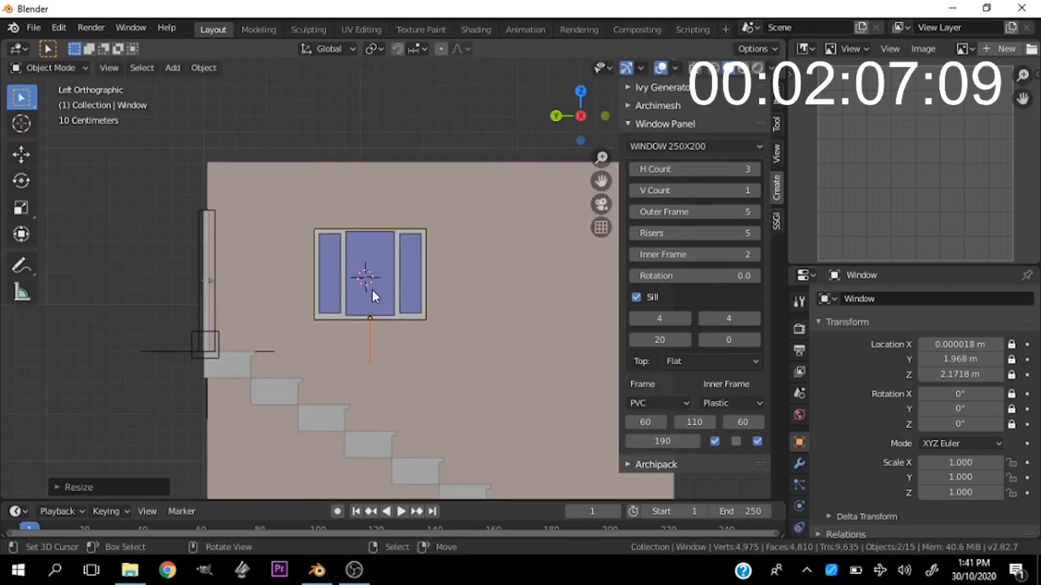
pyautogui.scroll(-3, 379, 336)
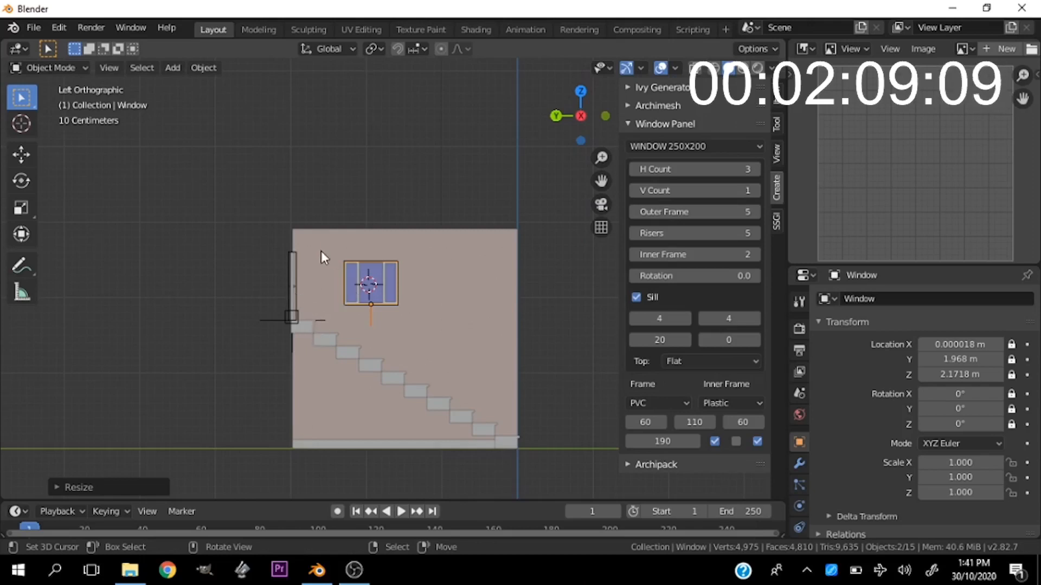
pyautogui.scroll(4, 366, 295)
pyautogui.scroll(-4, 363, 295)
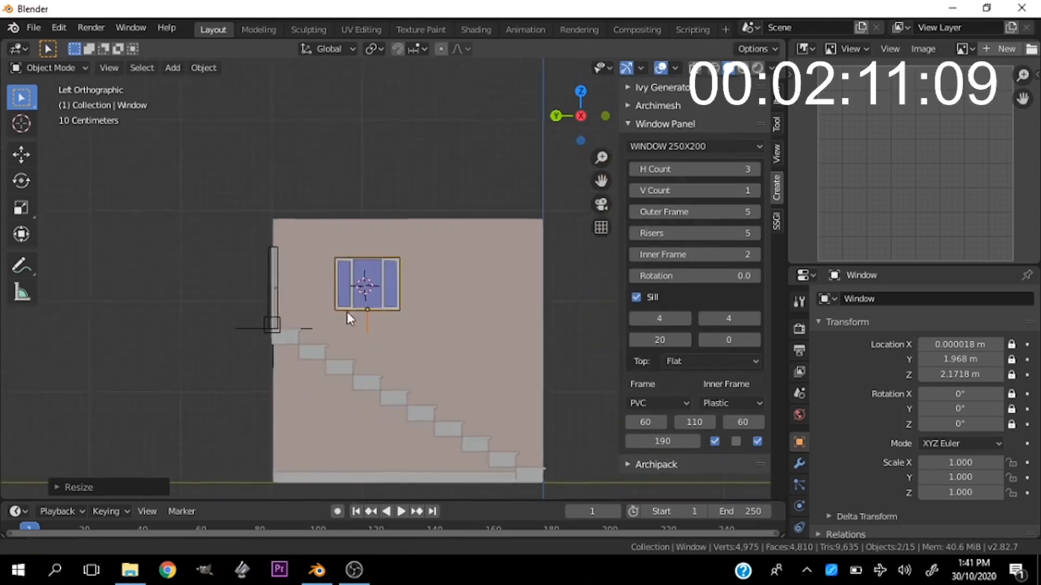
pyautogui.scroll(4, 341, 325)
pyautogui.moveTo(336, 339); pyautogui.dragTo(232, 334, button='middle')
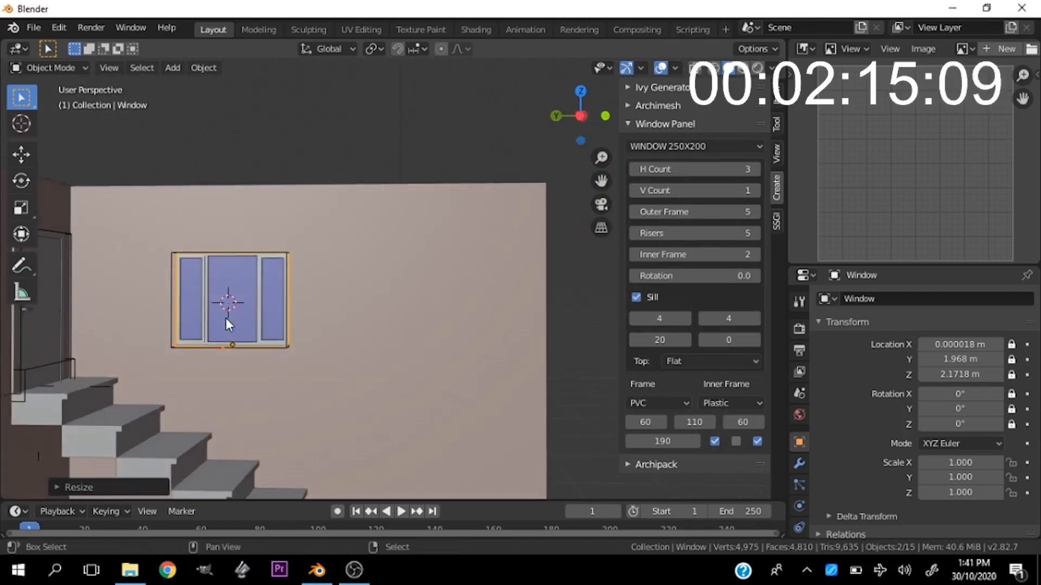
# Add an Archimesh Venetian blind from the decoration props at the panel window
pyautogui.hotkey('shift', 'a')
pyautogui.moveTo(173, 260)
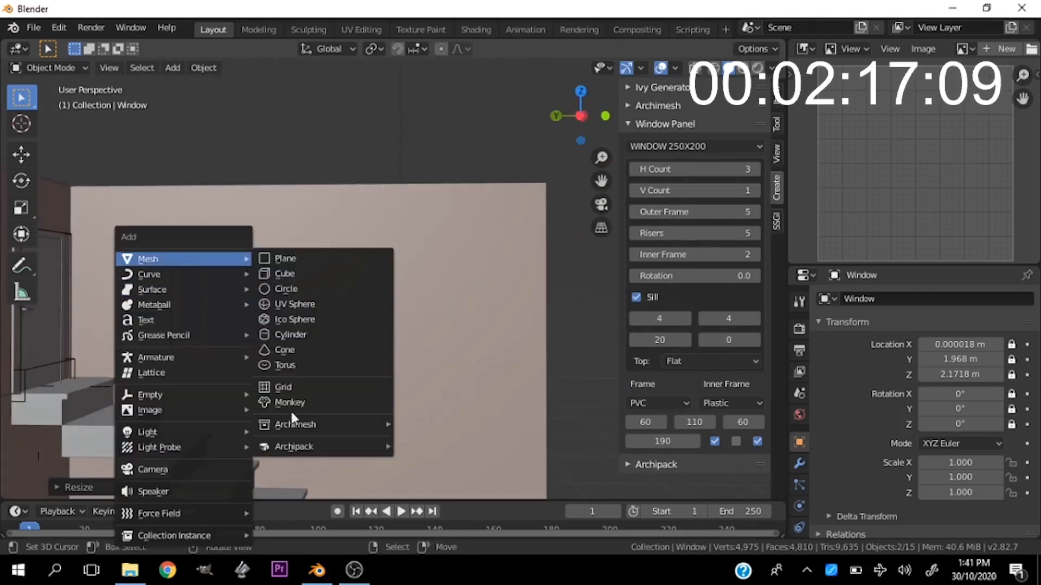
pyautogui.moveTo(305, 423)
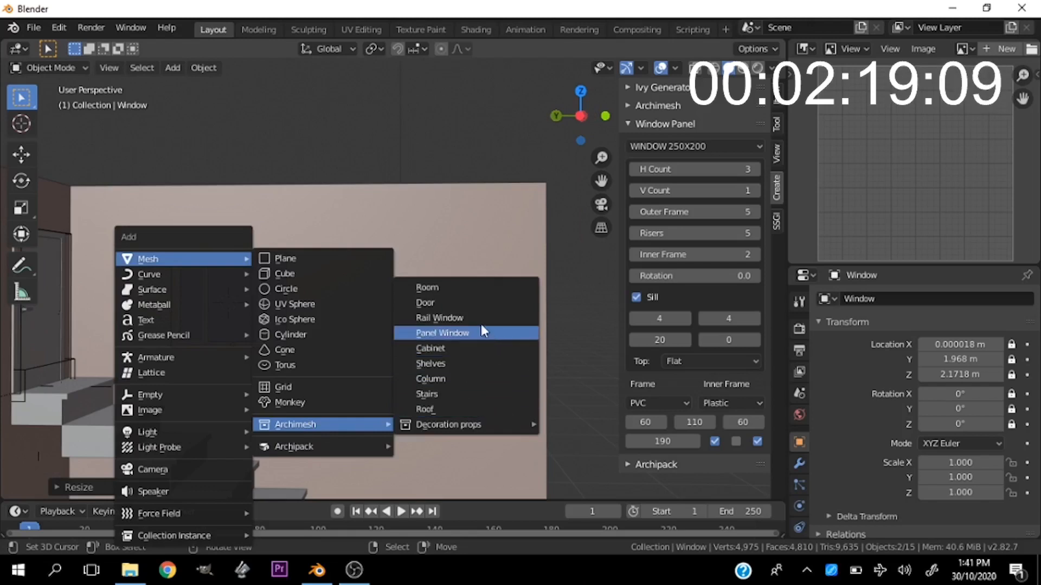
pyautogui.moveTo(455, 424)
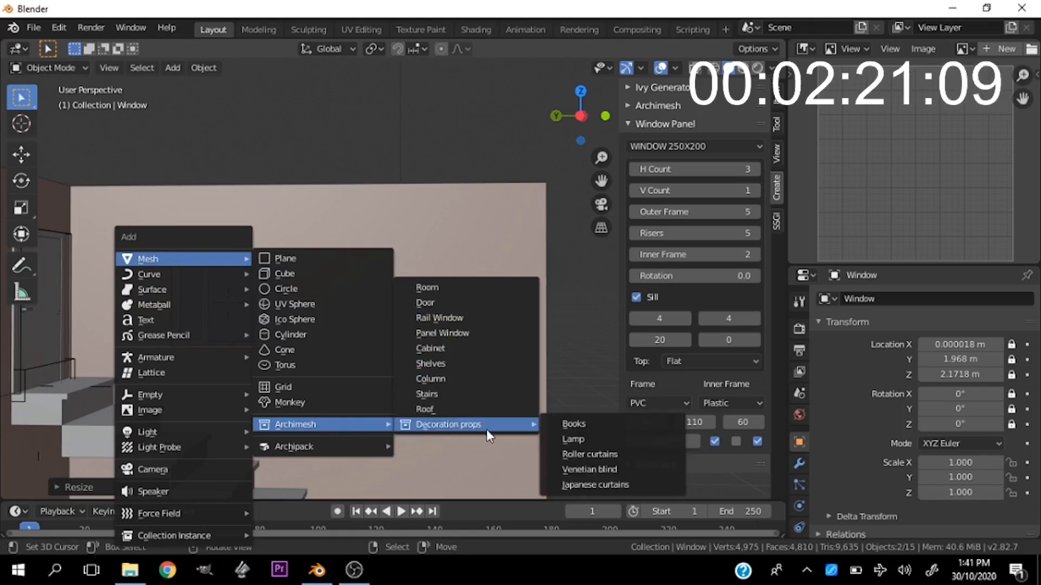
pyautogui.click(606, 471)
pyautogui.scroll(-4, 291, 323)
pyautogui.scroll(4, 291, 323)
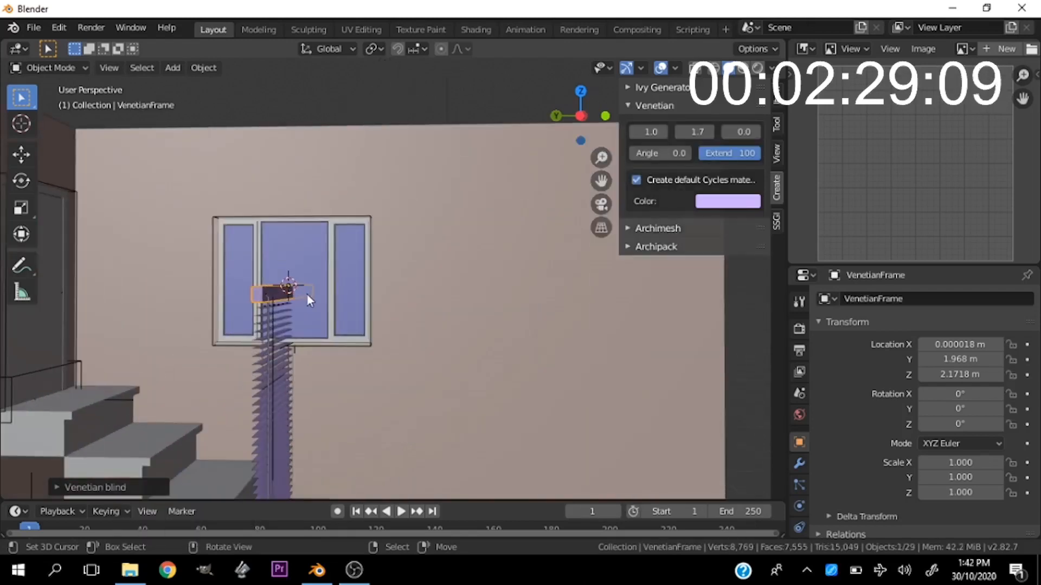
# Rotate the Venetian blind 90 degrees about global Z and raise it along Z to about 2.59 m, with its headrail above the window
pyautogui.write('r')
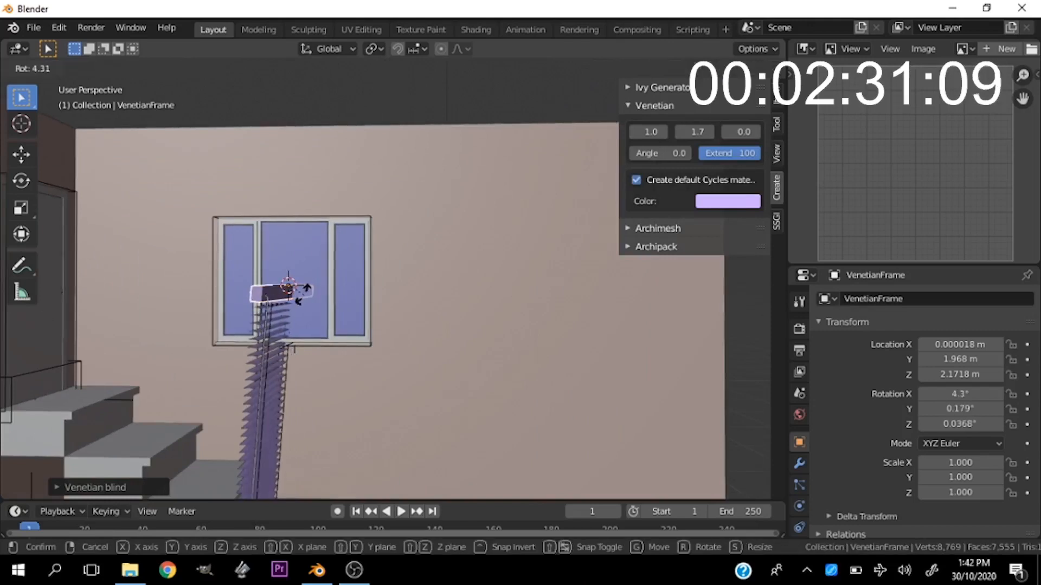
pyautogui.write('z90')
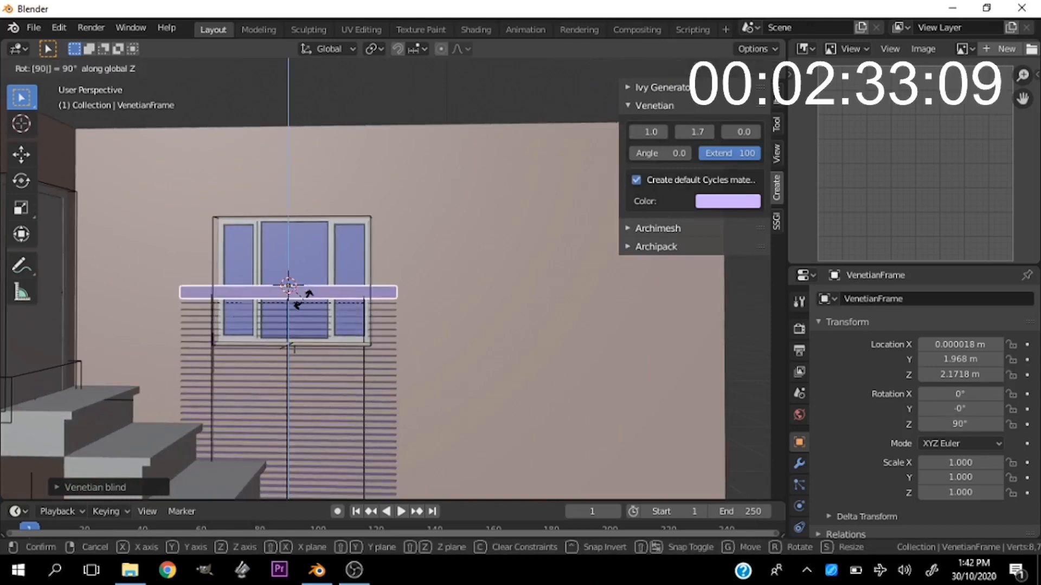
pyautogui.press('Return')
pyautogui.press('g')
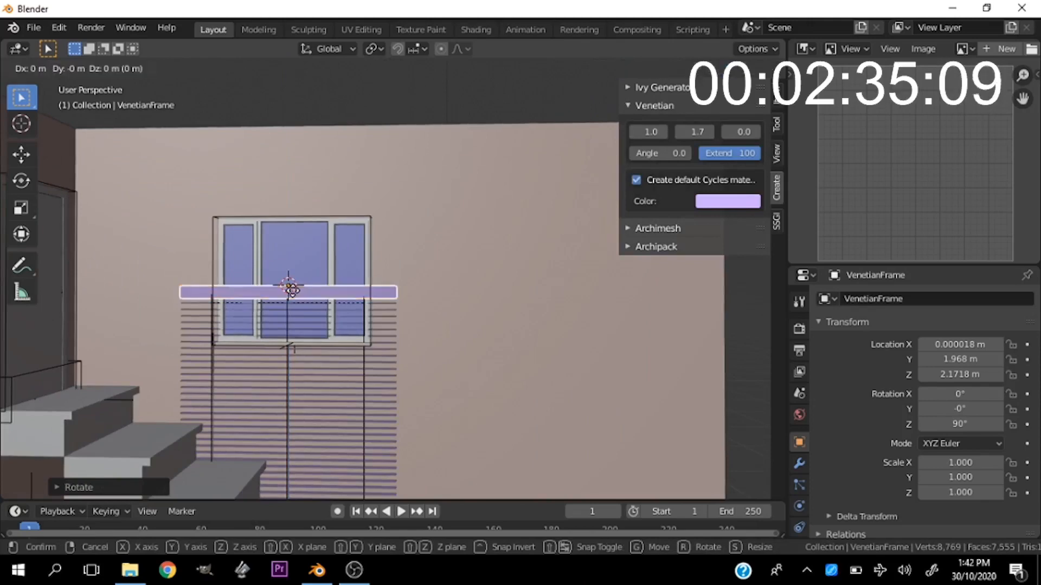
pyautogui.press('z')
pyautogui.click(288, 199)
# In front view, move the Venetian blind to the room side of the wall, at about X -0.034 m and Z 2.67 m
pyautogui.press('KP_3')
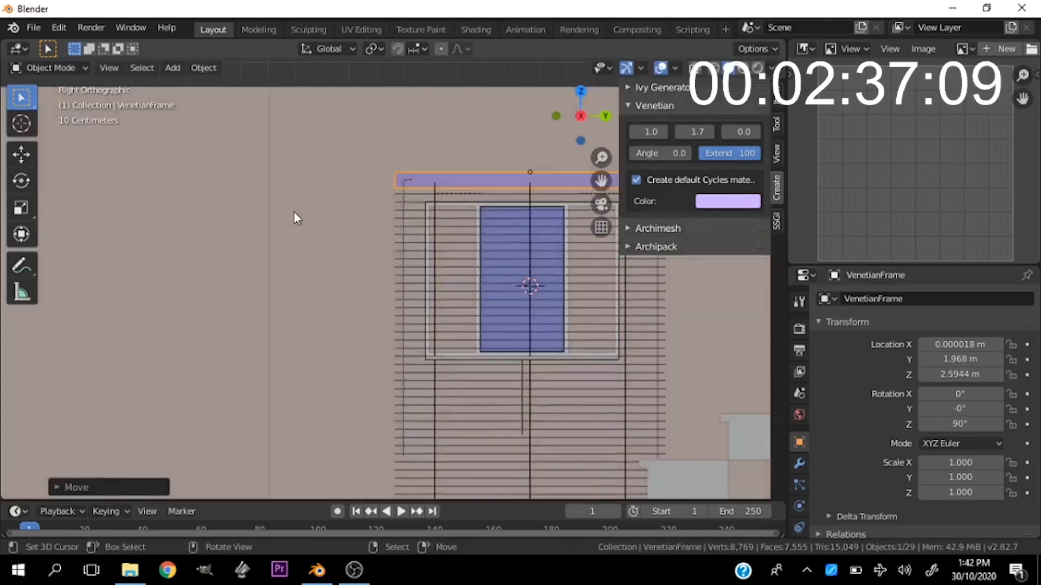
pyautogui.scroll(-3, 297, 216)
pyautogui.press('KP_1')
pyautogui.scroll(5, 473, 174)
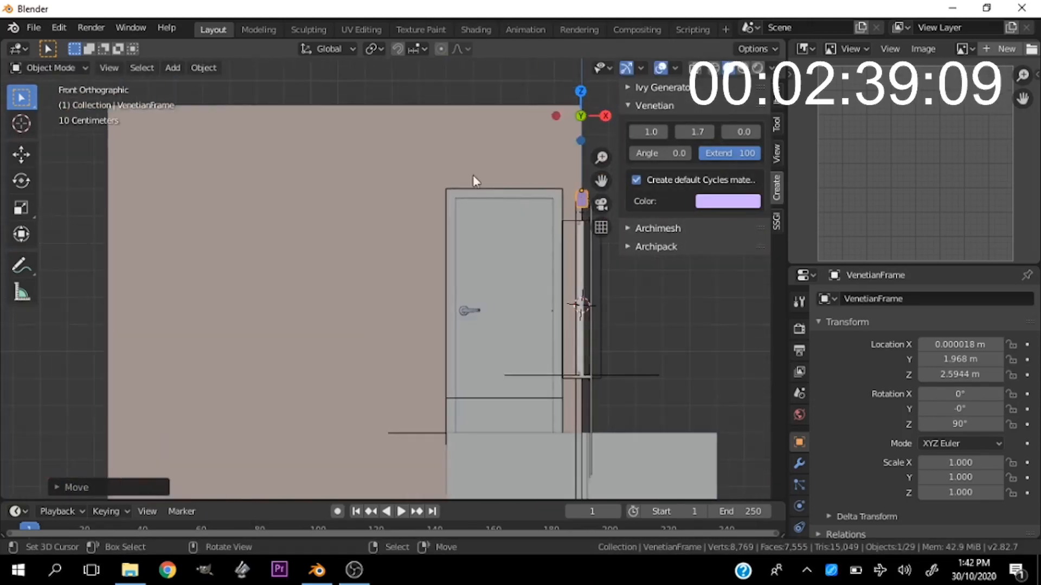
pyautogui.scroll(-3, 506, 200)
pyautogui.scroll(6, 506, 200)
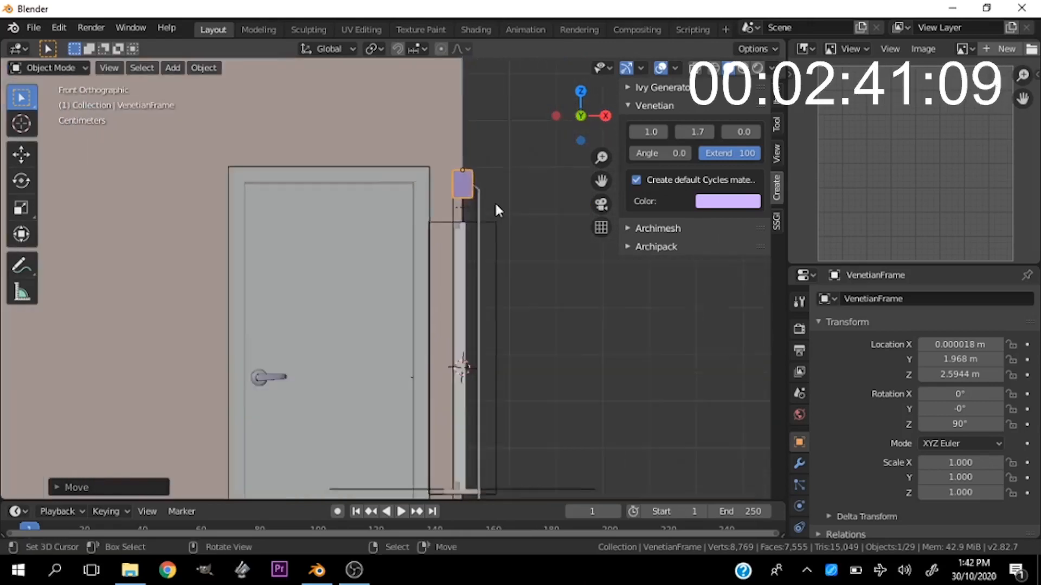
pyautogui.press('g')
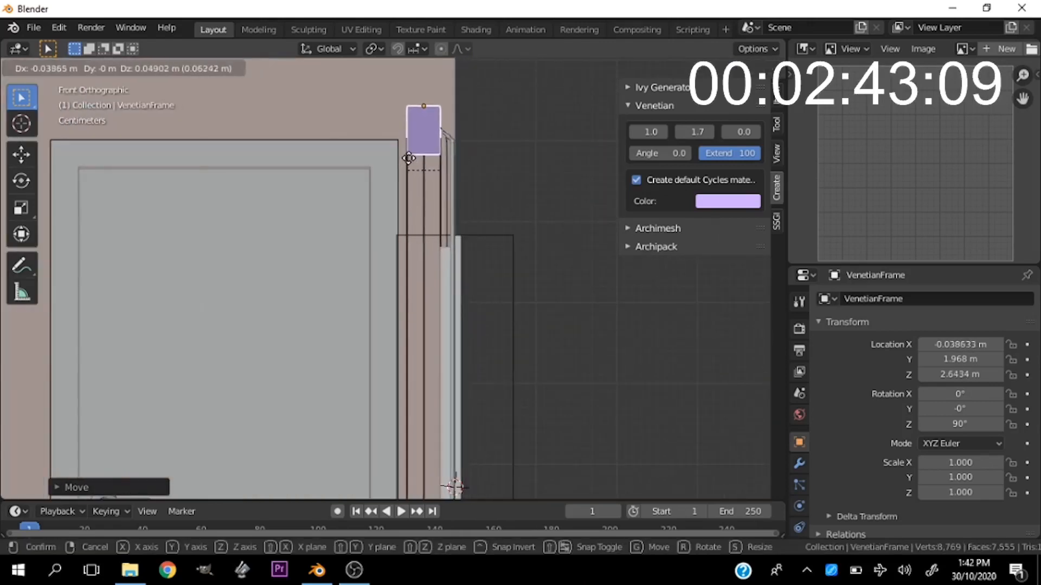
pyautogui.click(412, 143)
# Set the Venetian blind's slat angle to 39.9 and shorten its height to 0.8 so it covers just the window
pyautogui.moveTo(412, 143); pyautogui.dragTo(504, 248, button='middle')
pyautogui.scroll(-3, 504, 248)
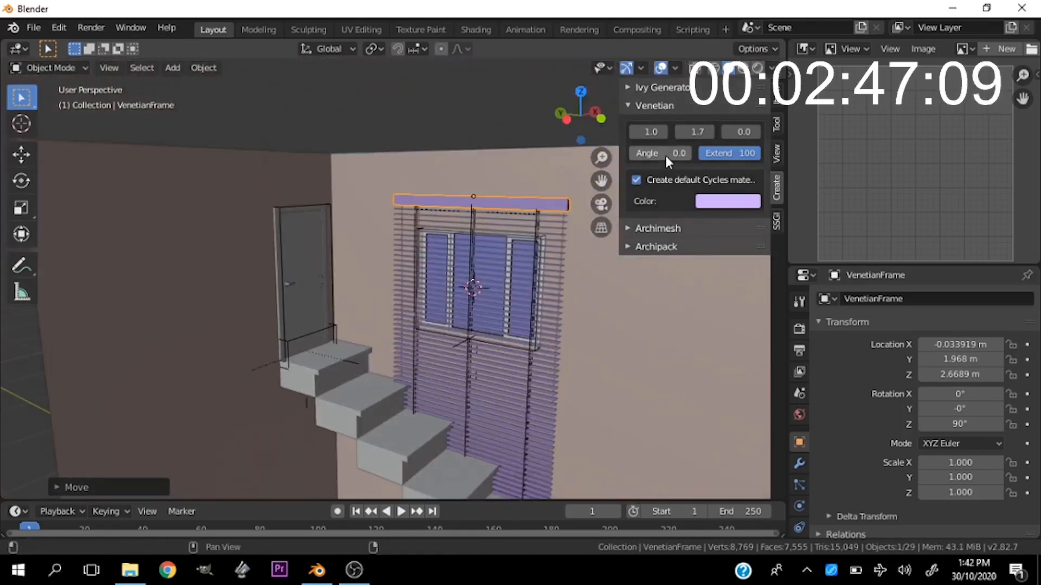
pyautogui.moveTo(678, 153); pyautogui.dragTo(649, 173)
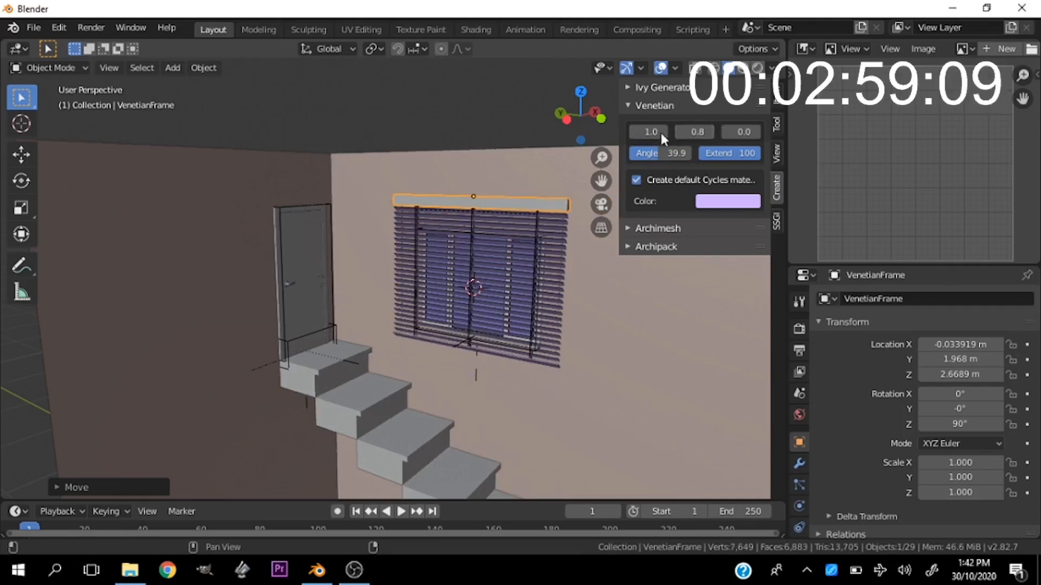
# Examine the staircase, door and blind-covered window from several angles to check how they fit together in the room
pyautogui.scroll(-2, 348, 286)
pyautogui.moveTo(348, 286); pyautogui.dragTo(296, 234, button='middle')
pyautogui.scroll(-2, 386, 311)
pyautogui.scroll(-3, 353, 336)
pyautogui.scroll(4, 291, 324)
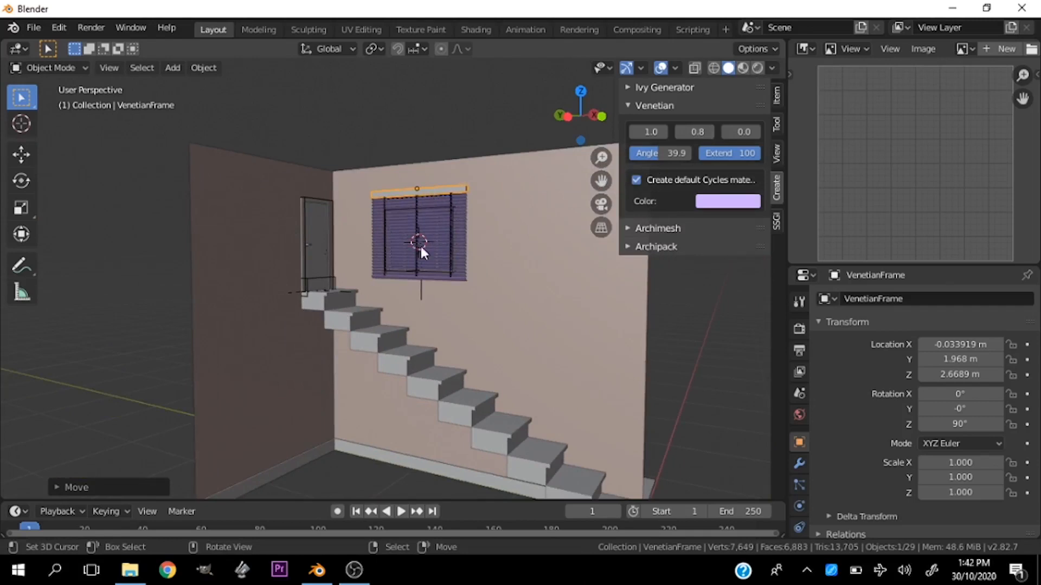
pyautogui.scroll(-3, 392, 309)
pyautogui.moveTo(392, 309); pyautogui.dragTo(417, 275, button='middle')
pyautogui.scroll(1, 417, 275)
pyautogui.scroll(4, 417, 275)
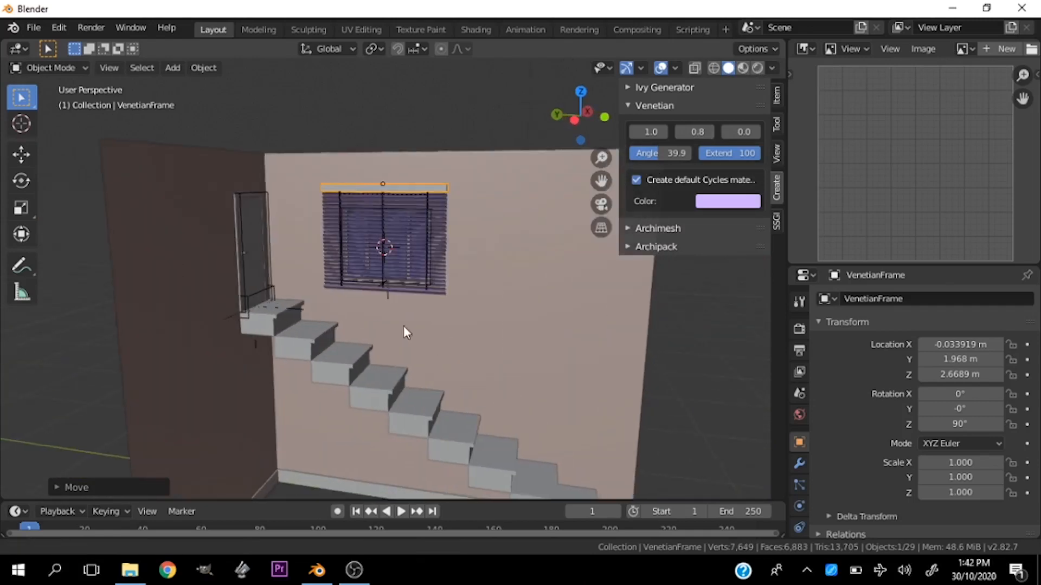
pyautogui.keyDown('shift'); pyautogui.moveTo(403, 326); pyautogui.dragTo(348, 258, button='middle'); pyautogui.keyUp('shift')
pyautogui.moveTo(389, 346); pyautogui.dragTo(376, 328, button='middle')
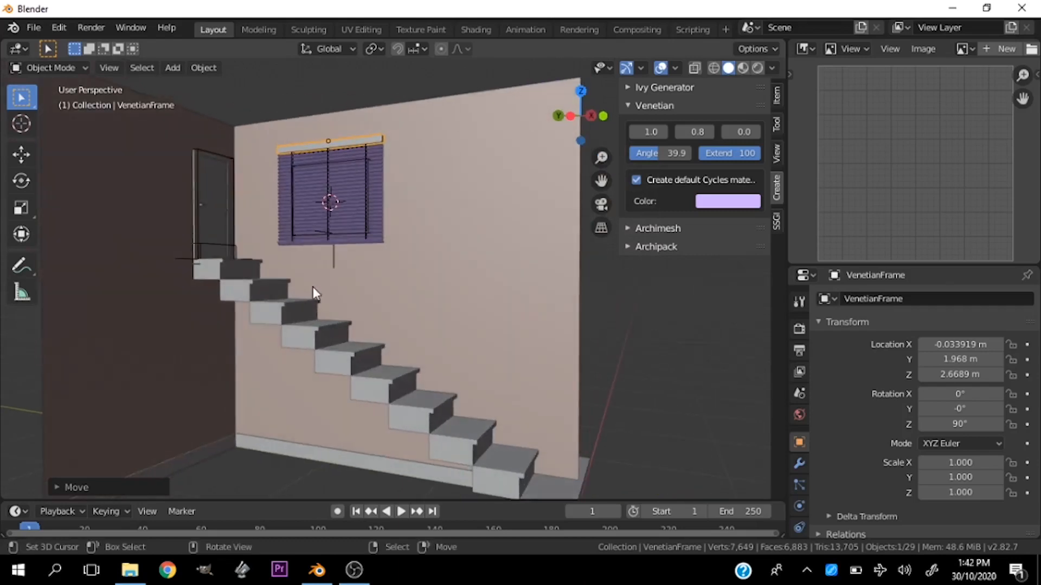
pyautogui.keyDown('shift'); pyautogui.moveTo(313, 287); pyautogui.dragTo(297, 294, button='middle'); pyautogui.keyUp('shift')
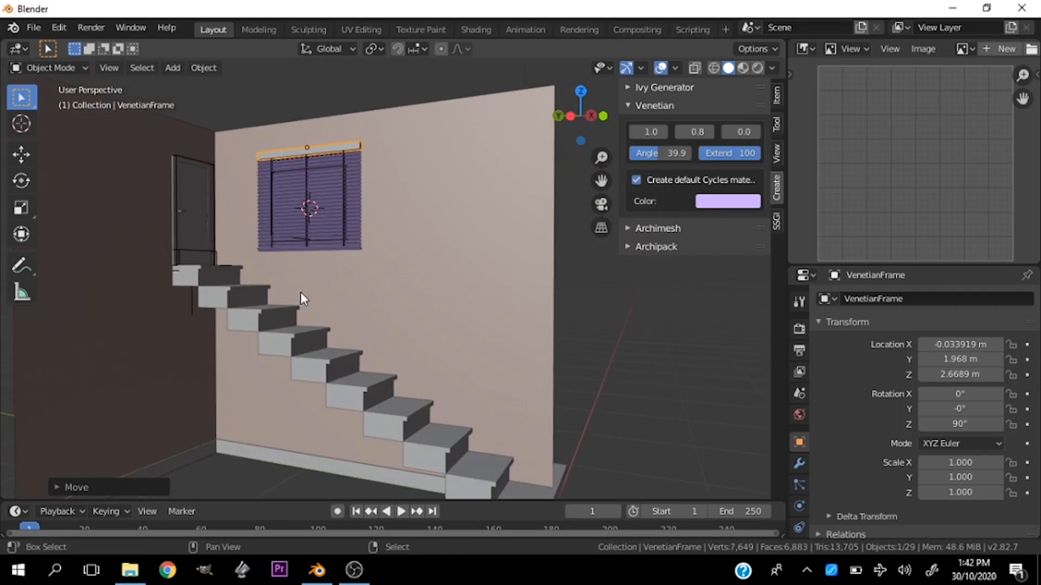
# Open the list of Archimesh mesh objects for adding another architectural element
pyautogui.hotkey('shift', 'a')
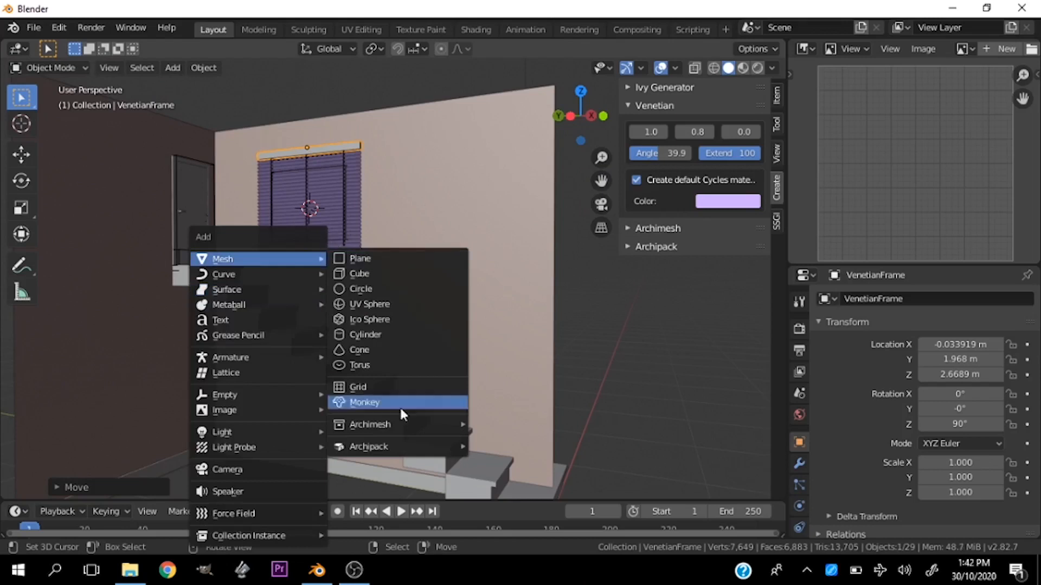
pyautogui.moveTo(227, 258)
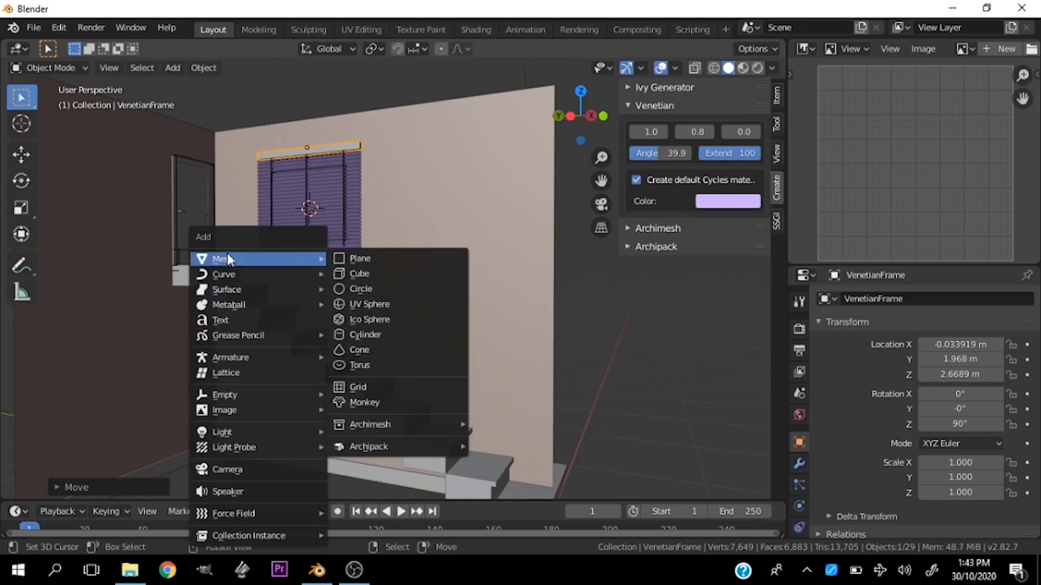
pyautogui.moveTo(409, 424)
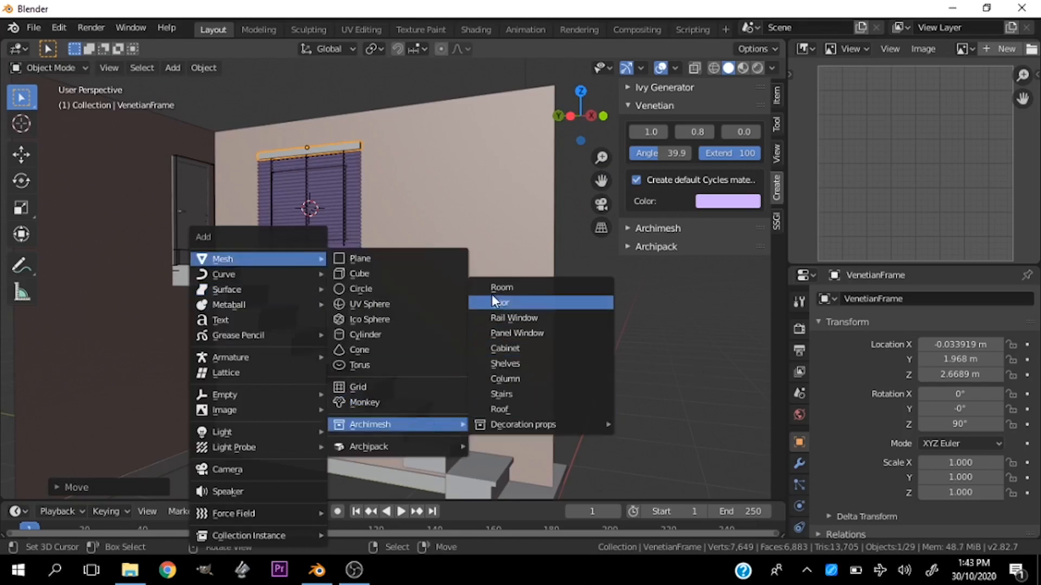